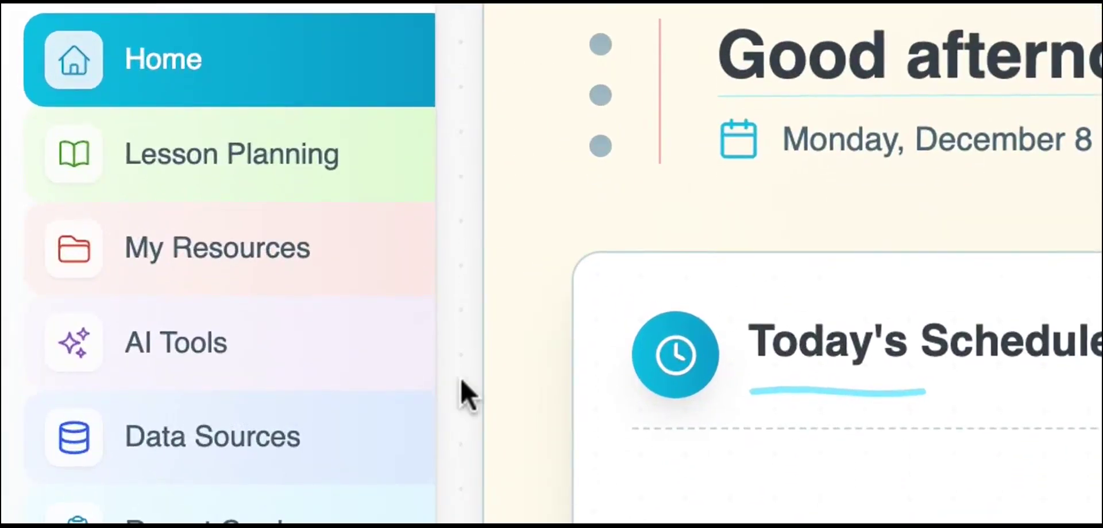
# Open the Slide Deck generator among the AI tools
pyautogui.click(193, 354)
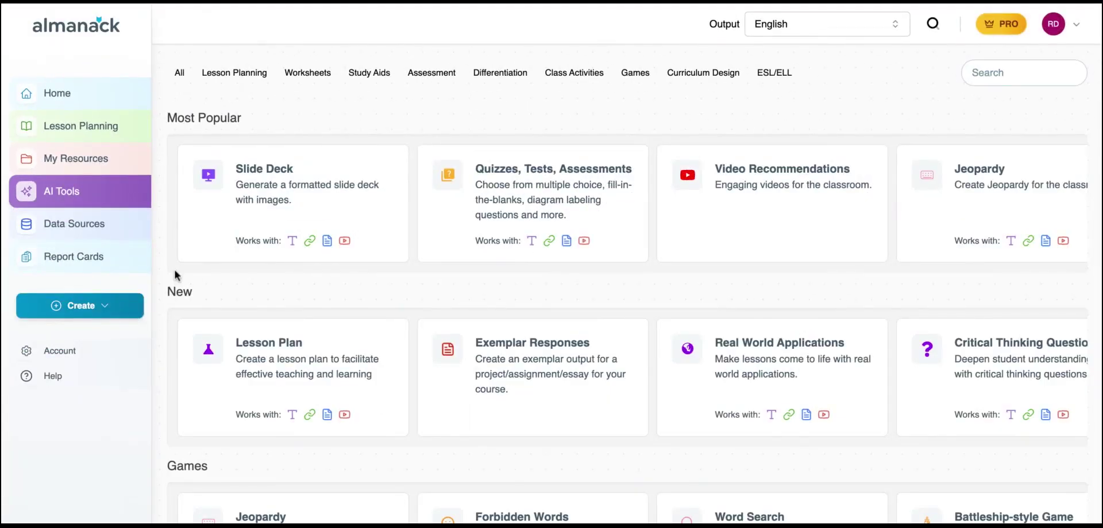
pyautogui.click(229, 236)
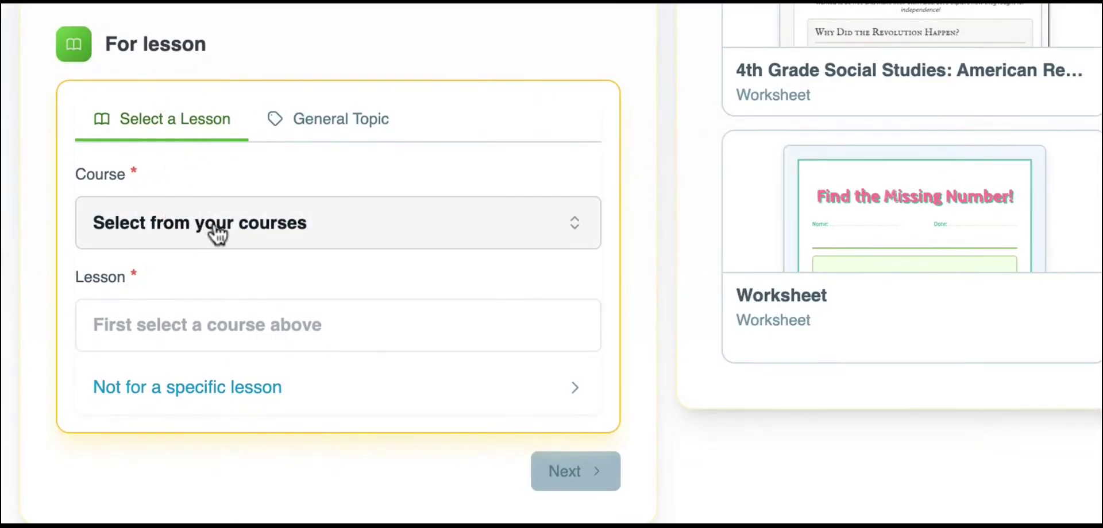
# Assign the slide deck to the 5th Grade Math course and its lesson "Review: Understanding Place Value"
pyautogui.click(348, 131)
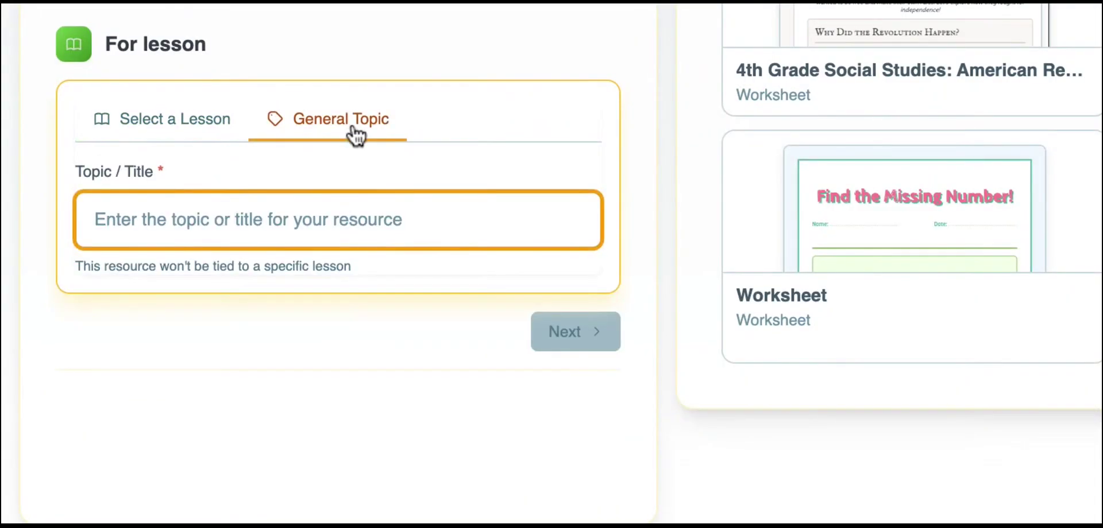
pyautogui.click(151, 127)
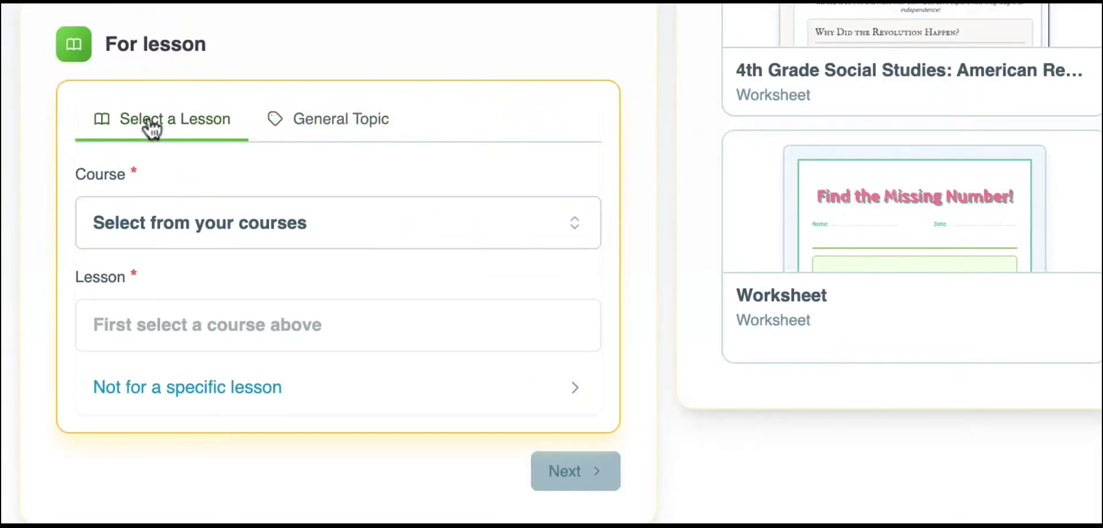
pyautogui.click(178, 230)
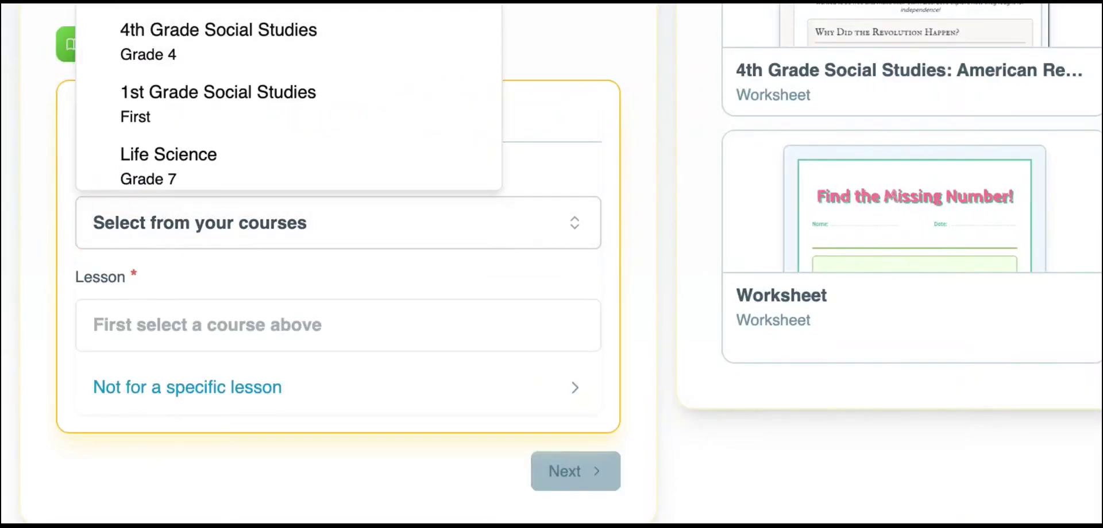
pyautogui.press('Return')
pyautogui.click(232, 298)
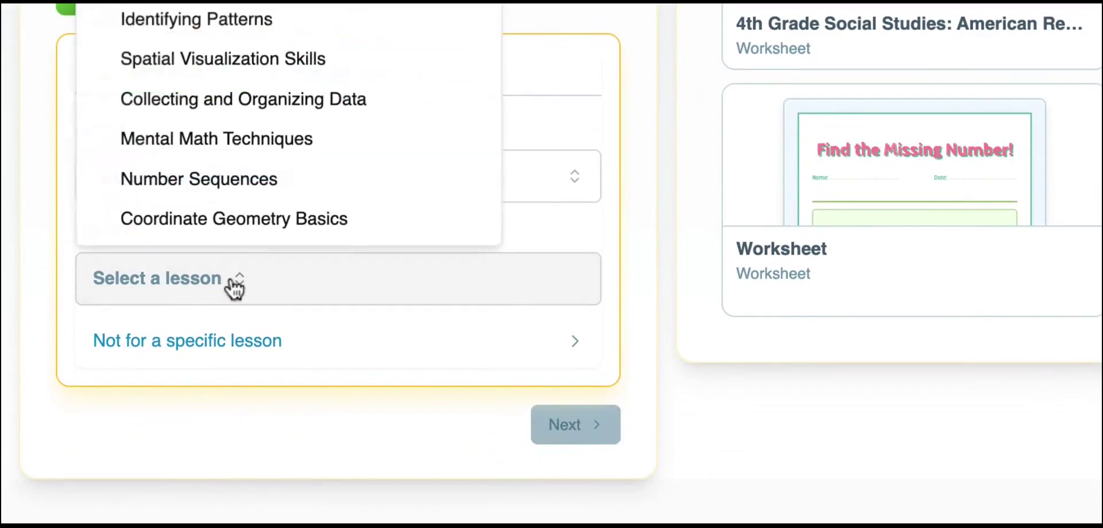
pyautogui.scroll(-10, 243, 182)
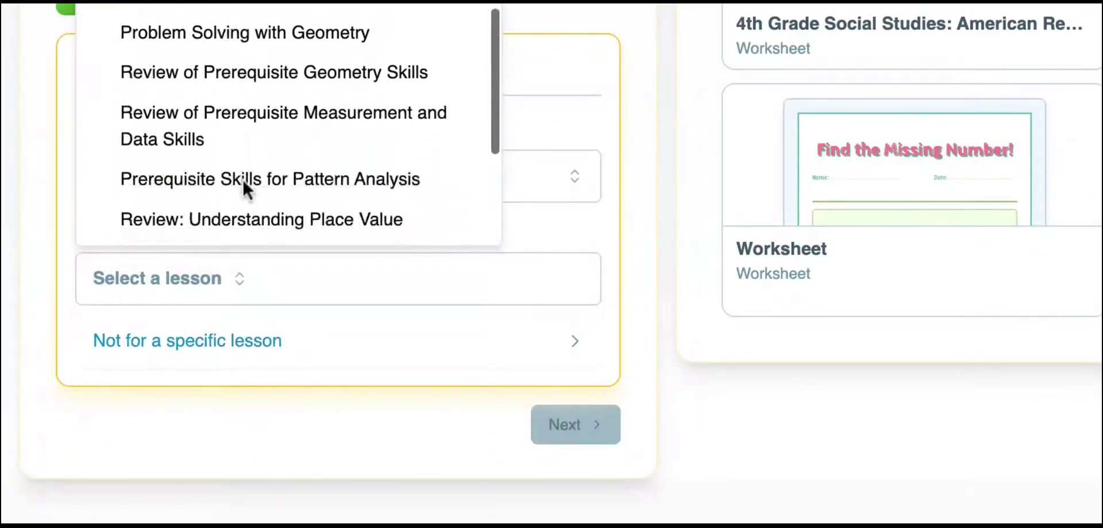
pyautogui.scroll(-5, 243, 178)
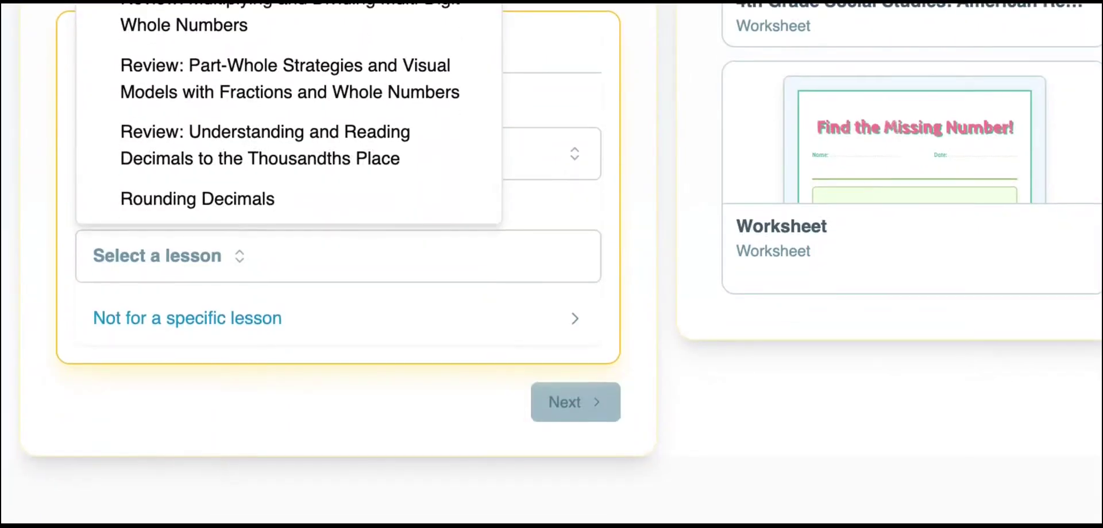
pyautogui.click(259, 3)
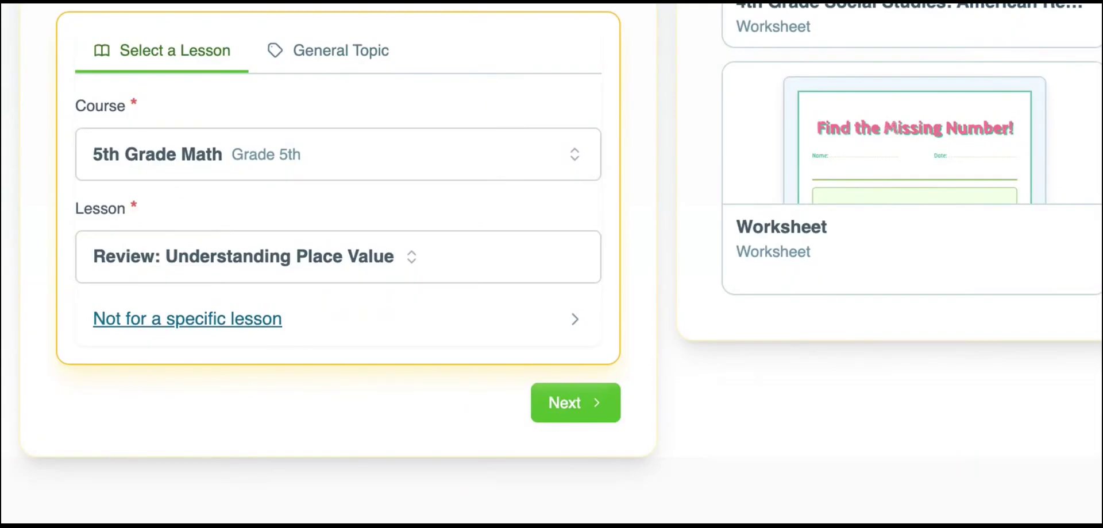
pyautogui.click(583, 409)
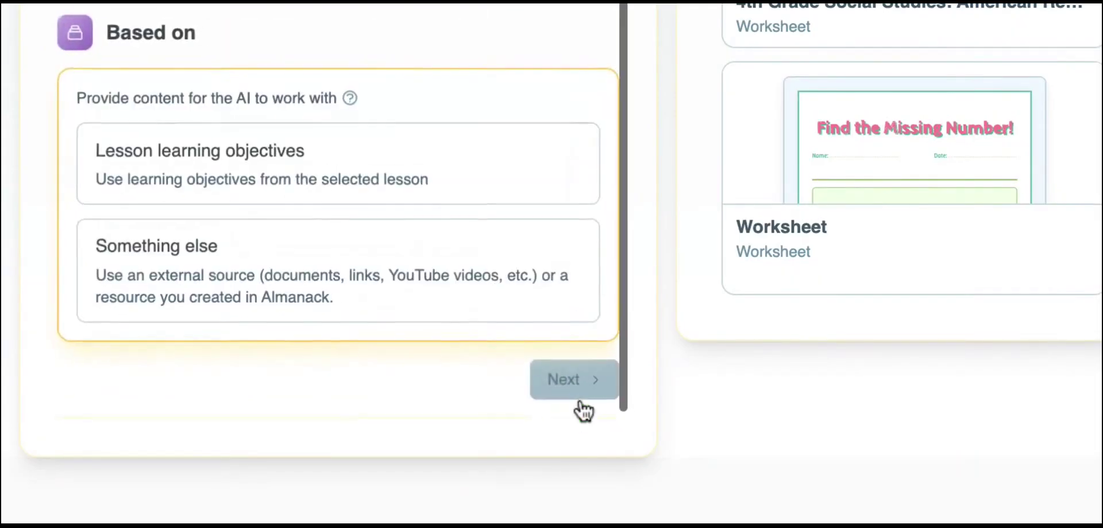
# Base the slide deck on the lesson learning objectives, reviewing the list of objectives before continuing
pyautogui.click(340, 169)
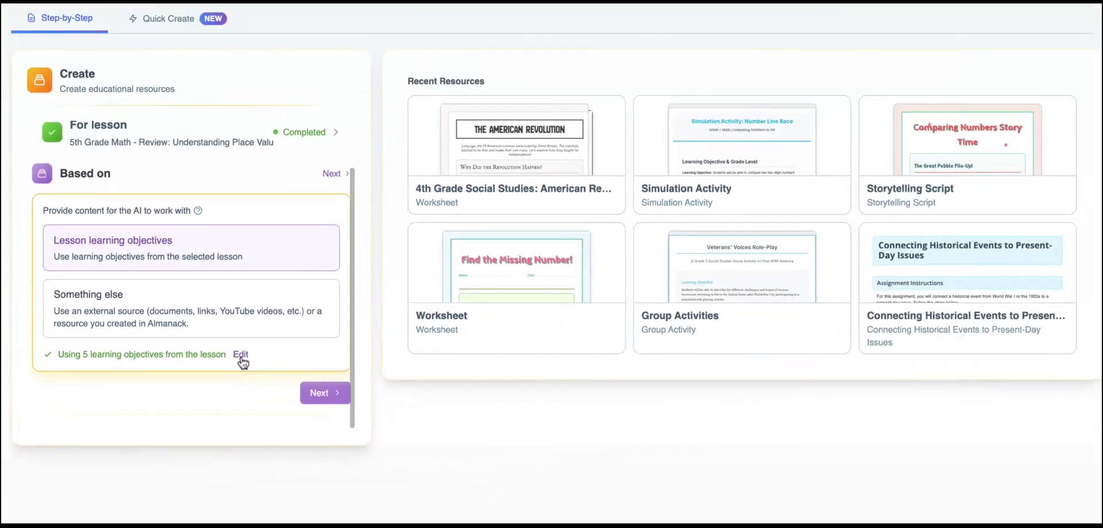
pyautogui.click(241, 355)
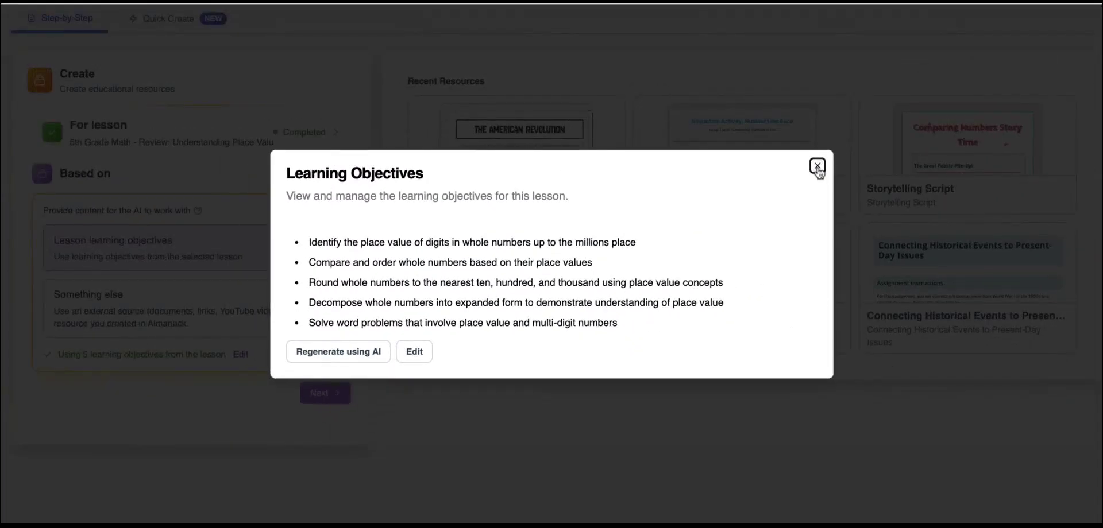
pyautogui.click(817, 166)
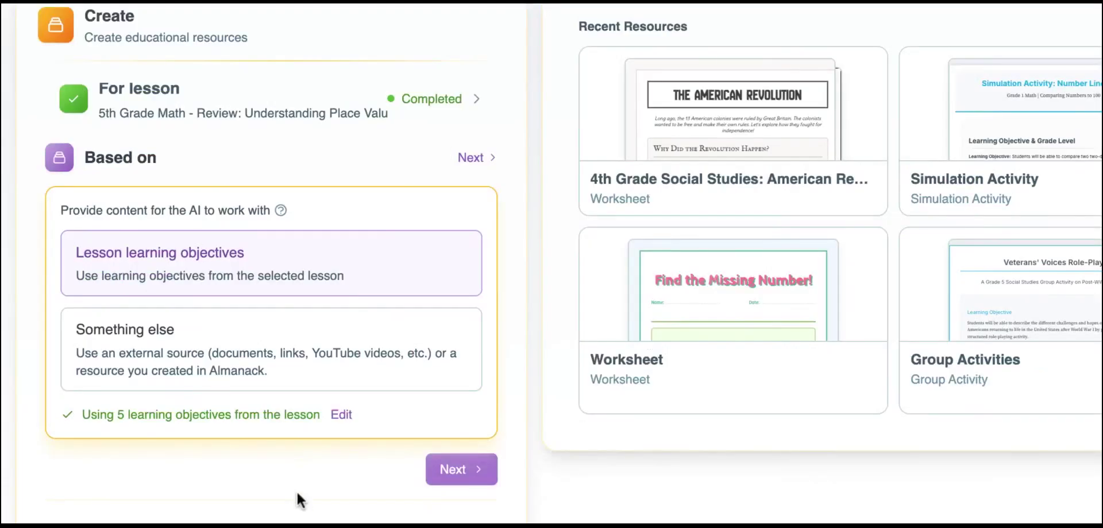
pyautogui.click(450, 473)
# Generate the slide deck with the Automatic AI instructions approach and English as the output language
pyautogui.scroll(-5, 451, 476)
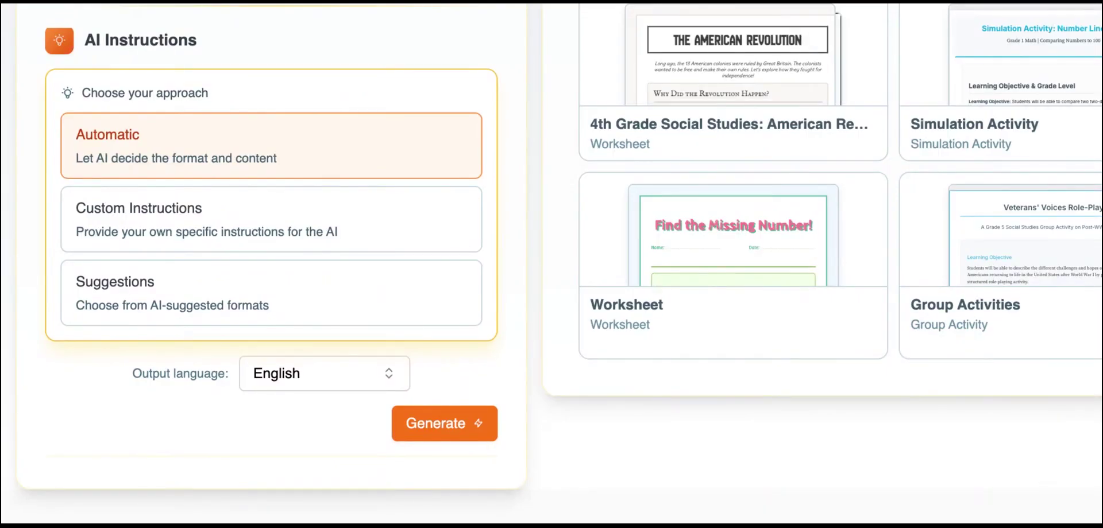
pyautogui.click(332, 238)
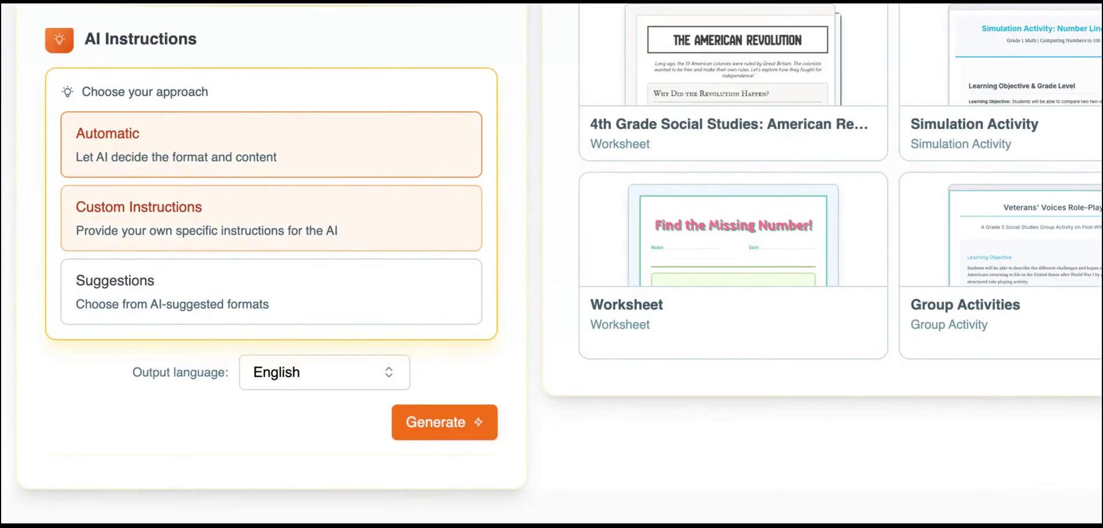
pyautogui.click(332, 284)
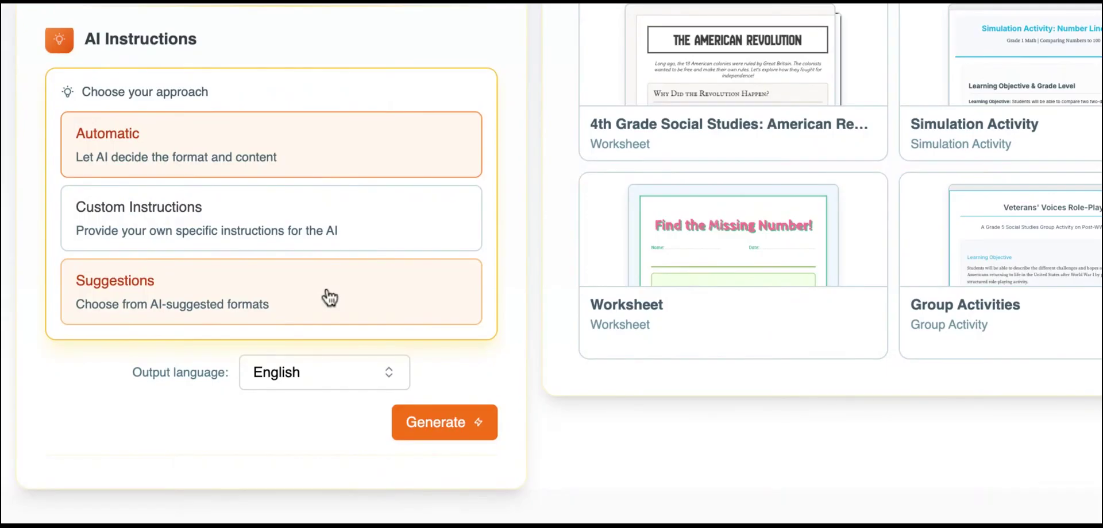
pyautogui.click(318, 163)
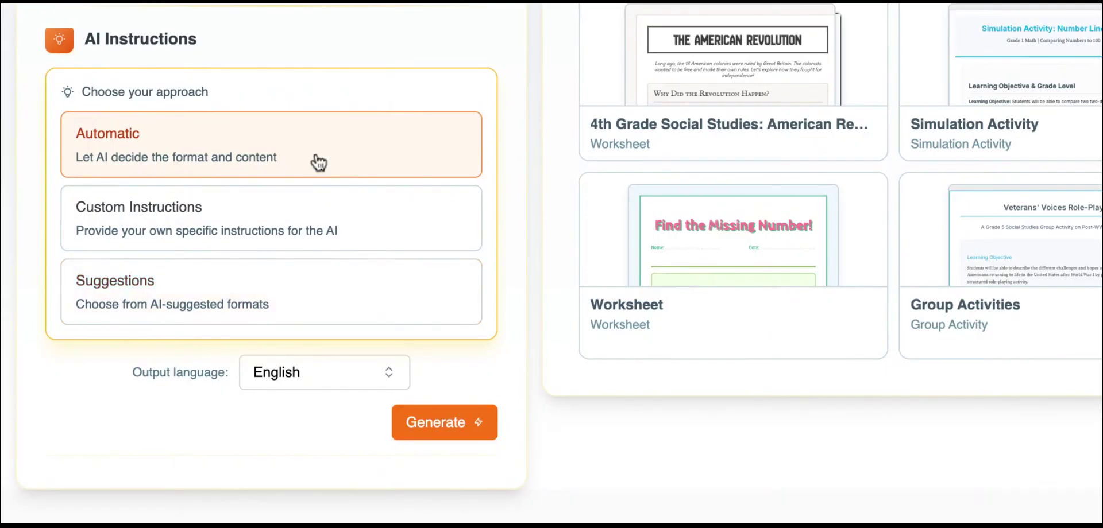
pyautogui.scroll(-1, 318, 162)
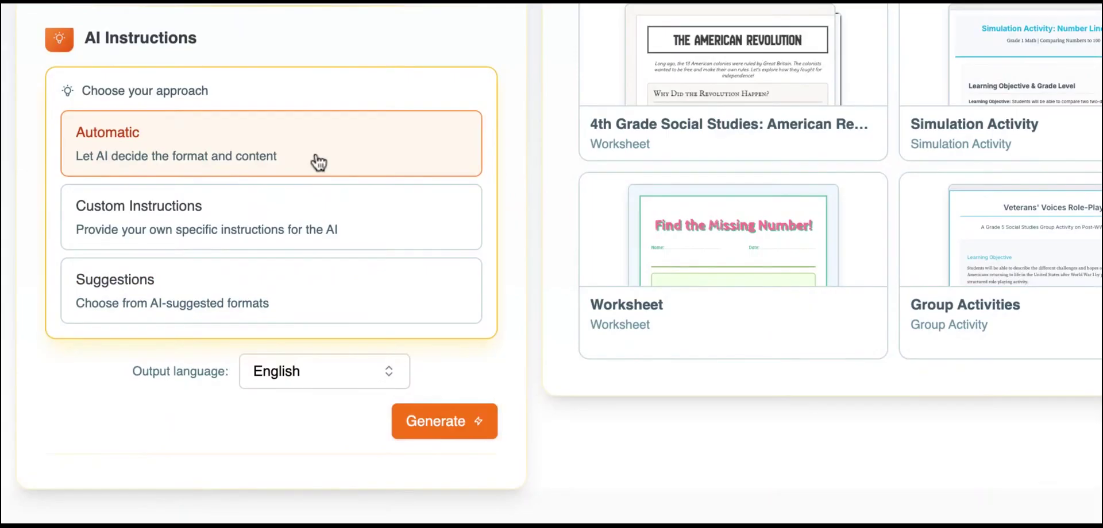
pyautogui.click(387, 376)
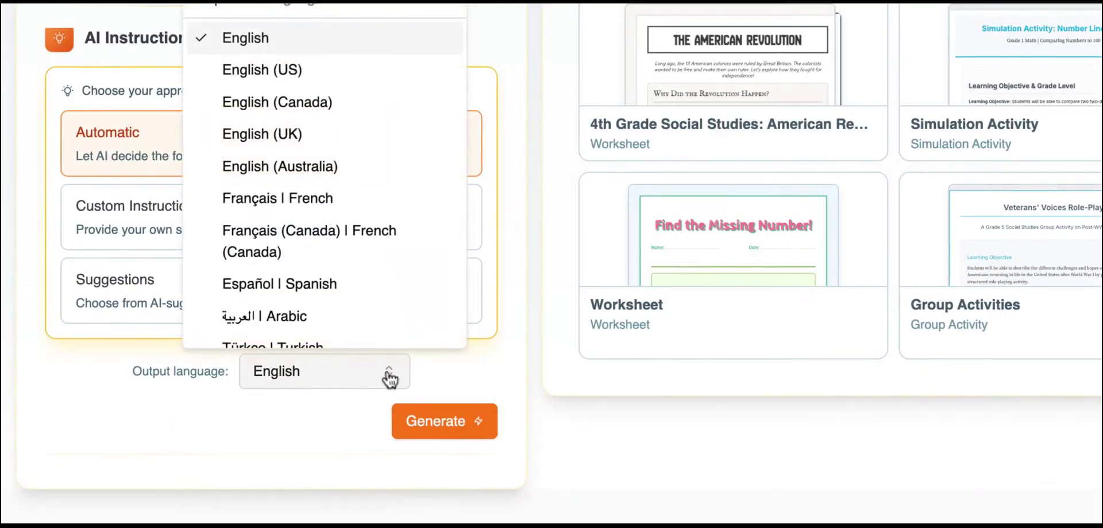
pyautogui.click(276, 453)
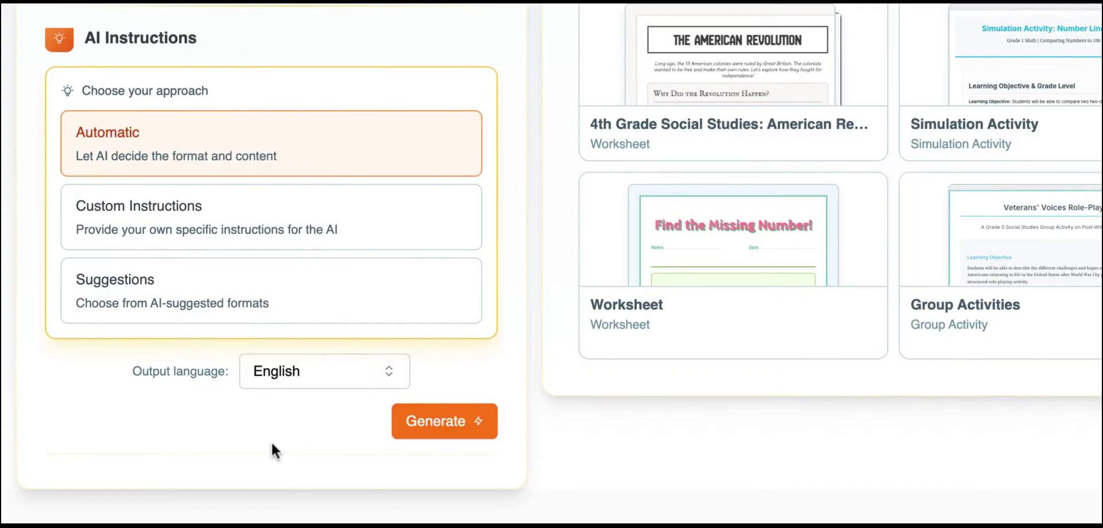
pyautogui.click(451, 430)
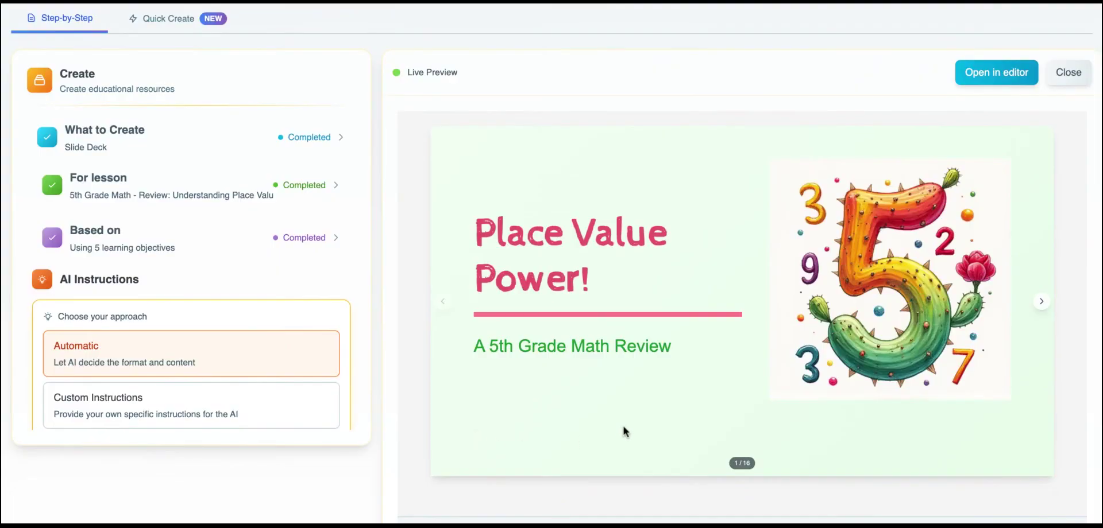
# Look through the slide thumbnails and the first four slides in the live preview of the generated deck
pyautogui.scroll(-1, 662, 423)
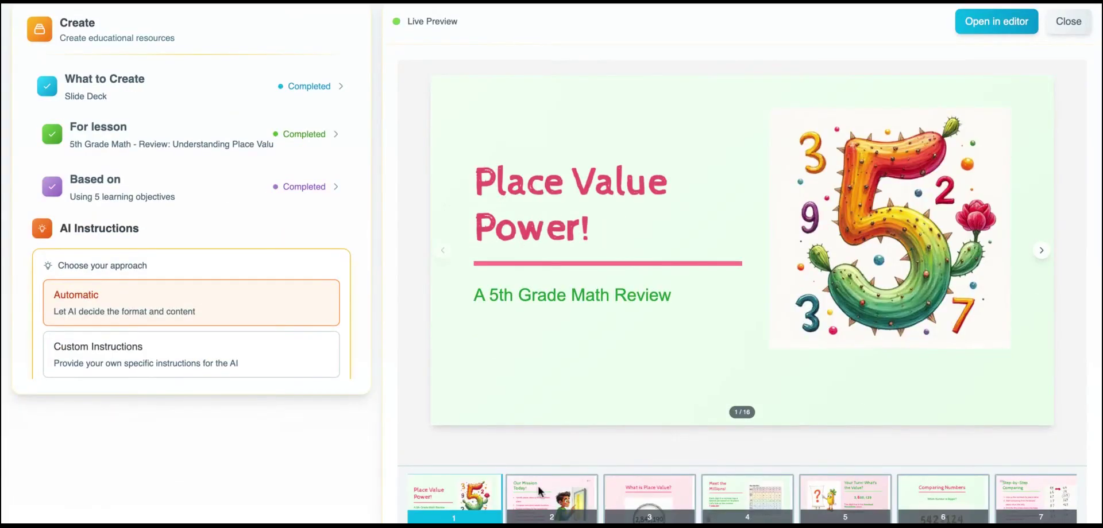
pyautogui.hscroll(3, 957, 485)
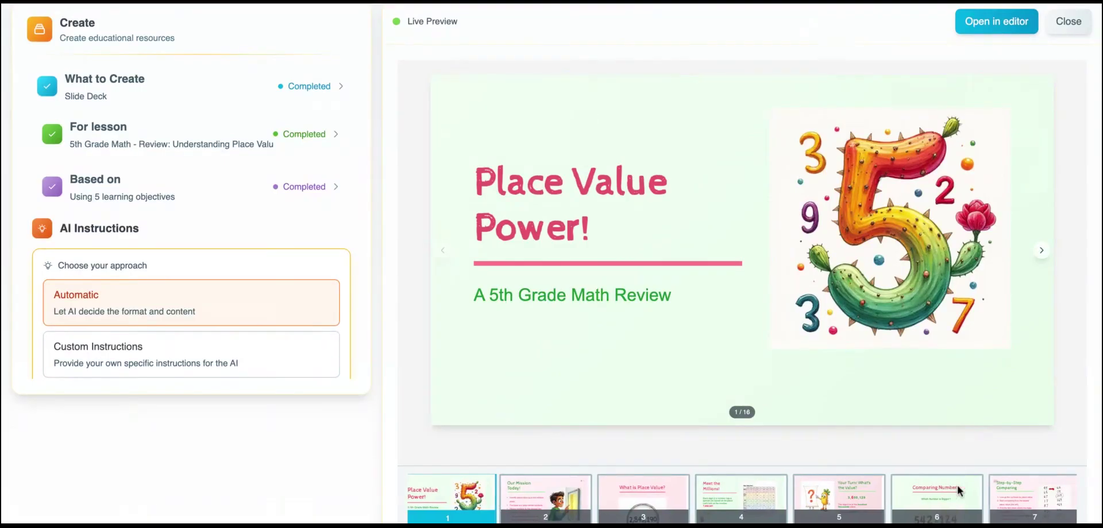
pyautogui.hscroll(1, 956, 484)
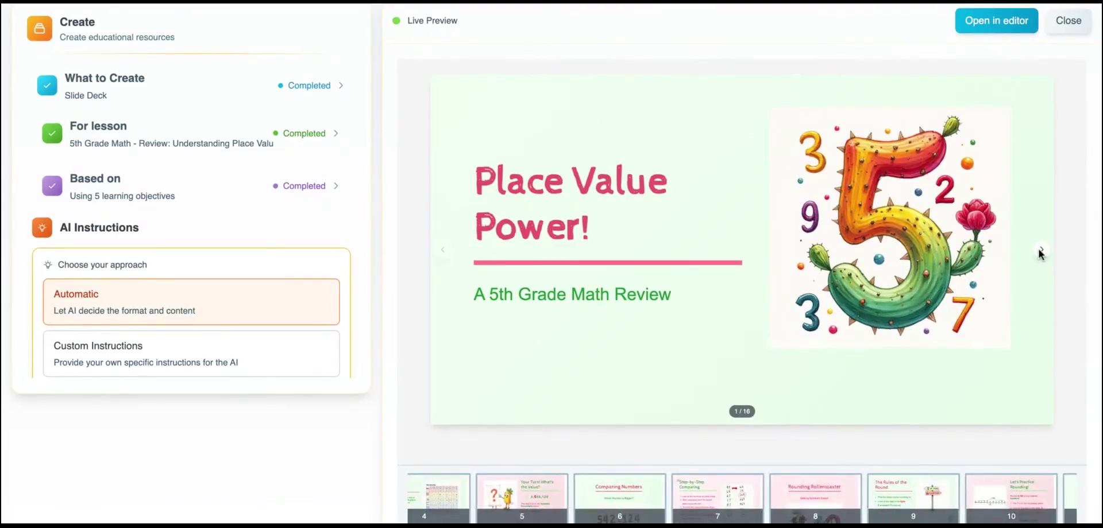
pyautogui.scroll(-1, 1043, 250)
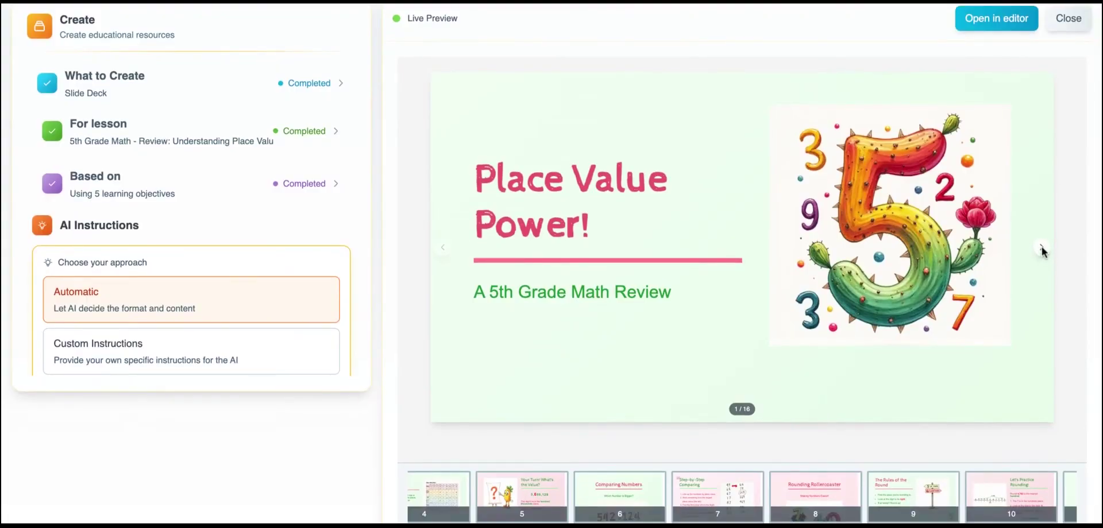
pyautogui.click(1040, 249)
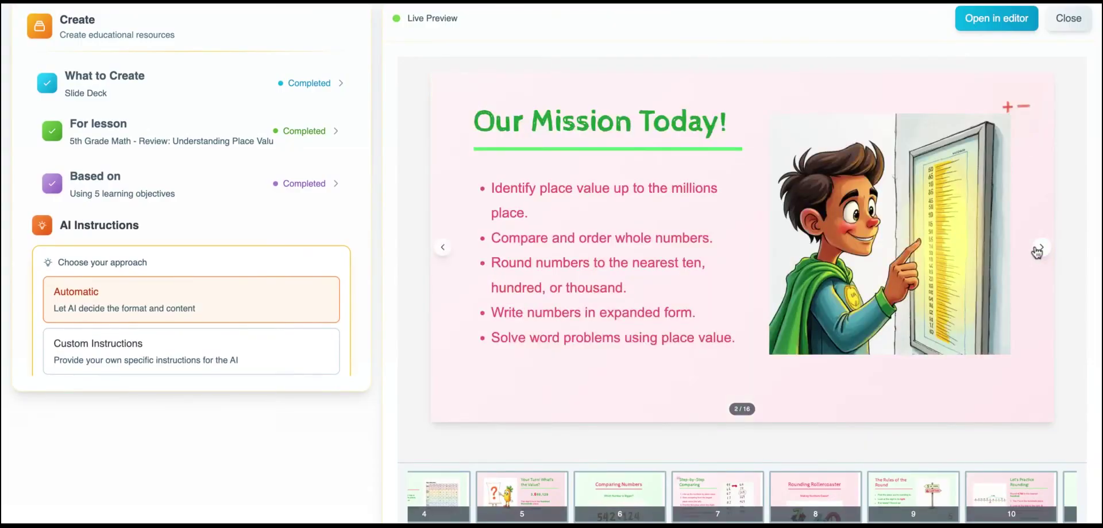
pyautogui.click(1036, 250)
pyautogui.scroll(1, 1034, 251)
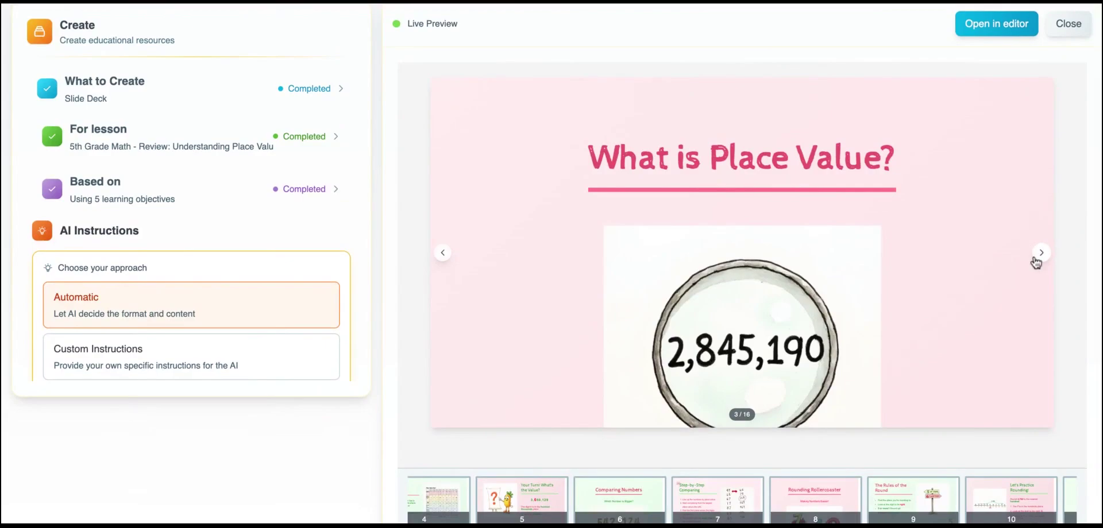
pyautogui.click(1037, 259)
pyautogui.scroll(-1, 995, 230)
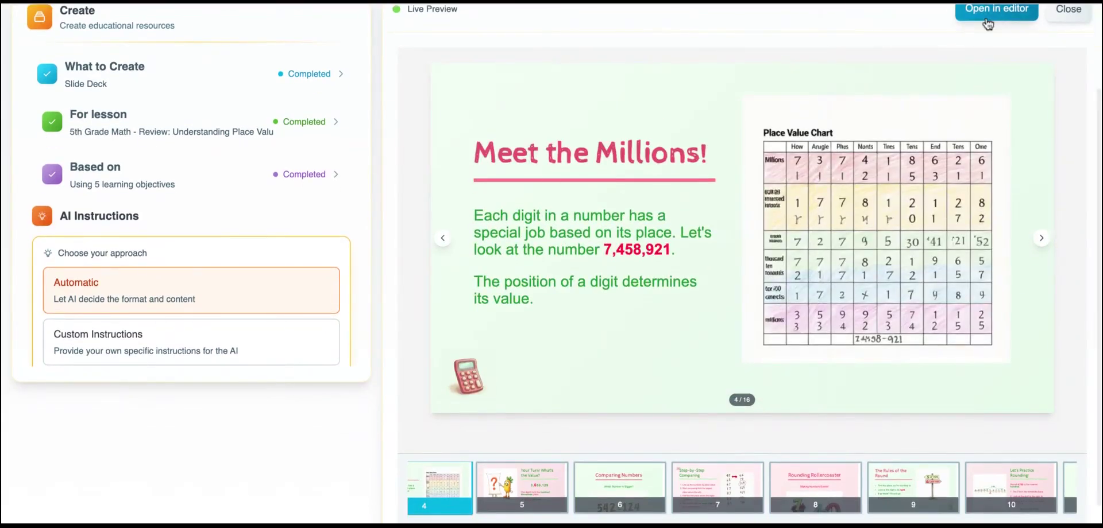
# Open the deck in the editor and ask the Resource Assistant: "Change slide 4 to only focus on place value up to 100,000"
pyautogui.scroll(2, 983, 20)
pyautogui.click(984, 116)
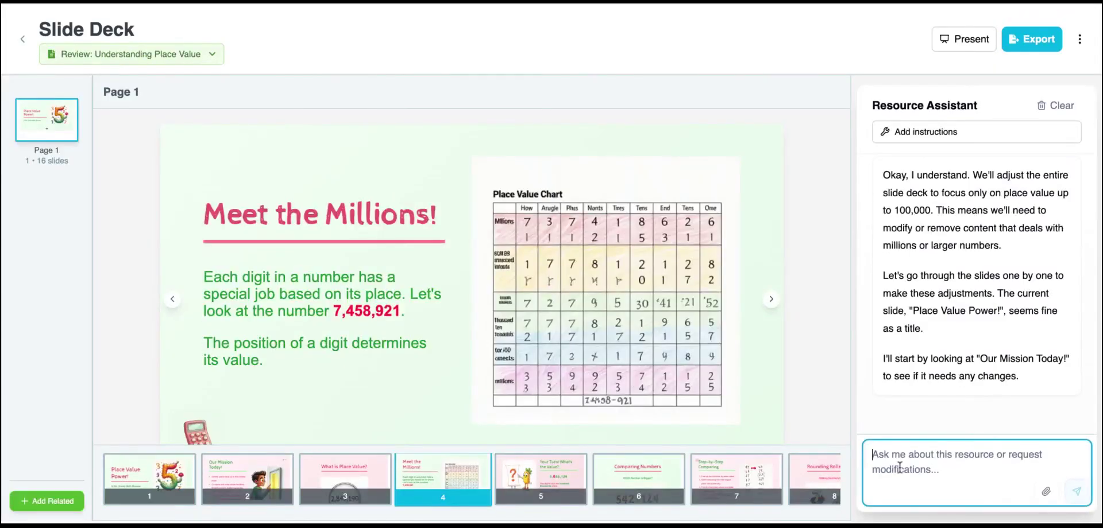
pyautogui.write('Chang')
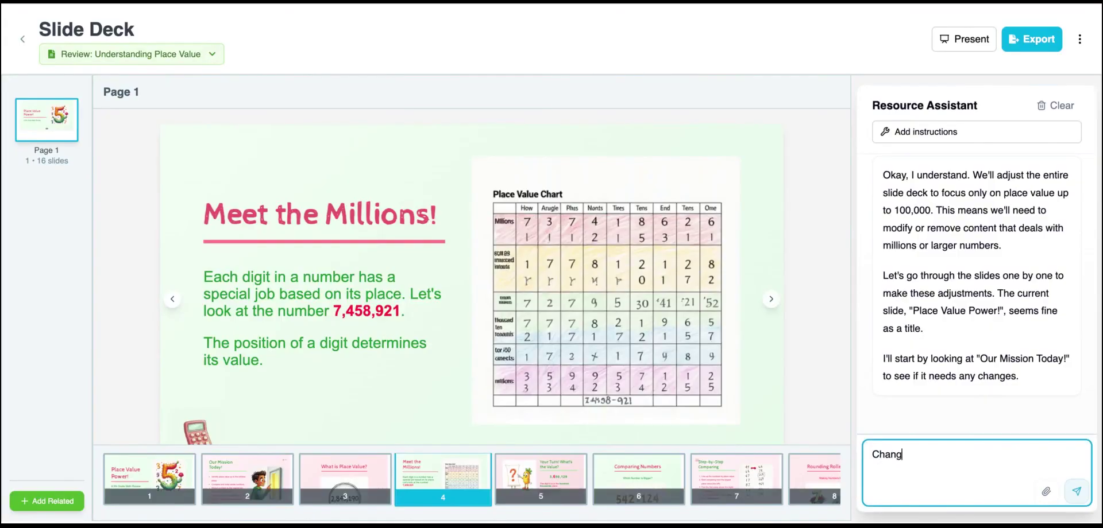
pyautogui.write('e slide 4 to only focu')
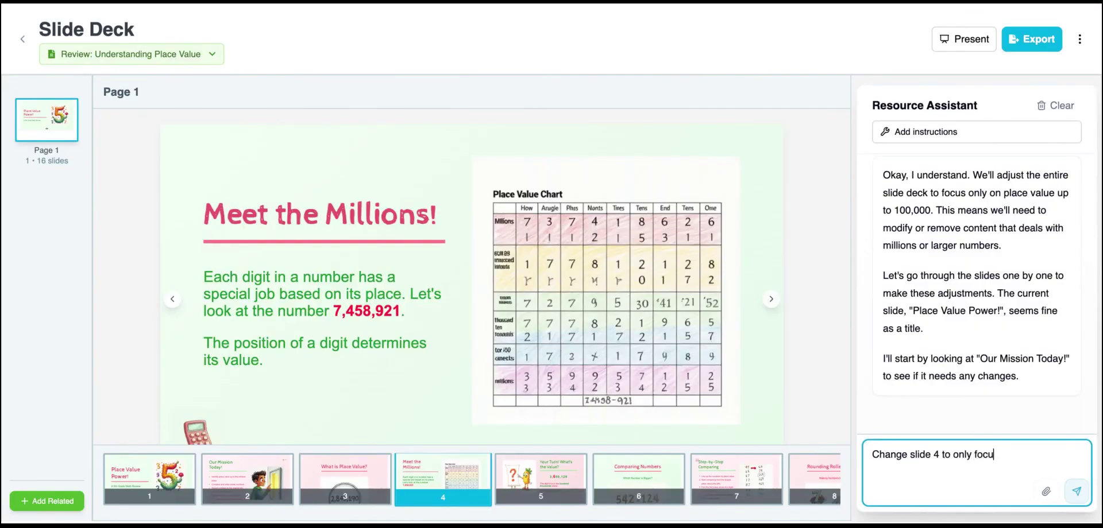
pyautogui.write('s on place value up')
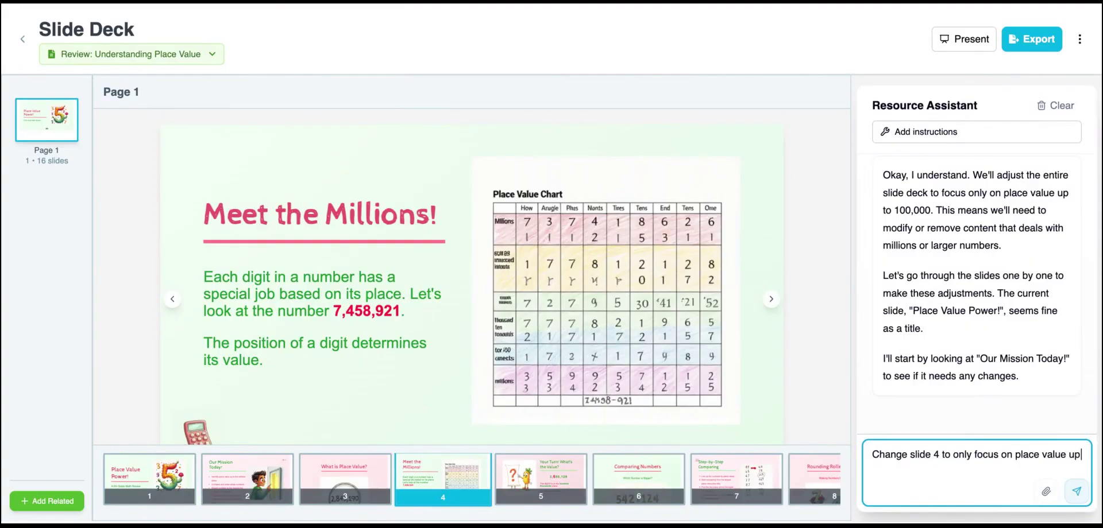
pyautogui.write(' to 100,000')
pyautogui.press('Return')
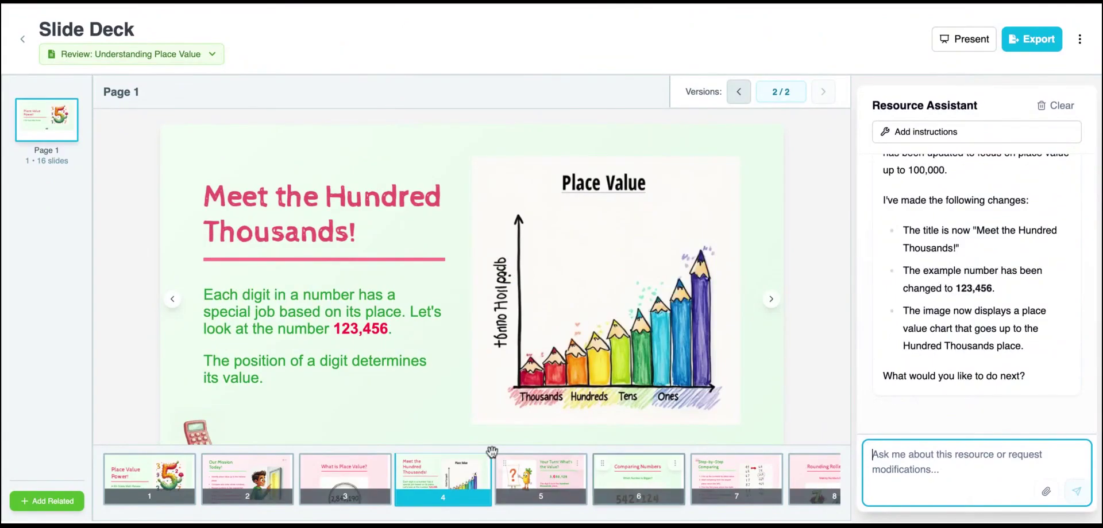
# Open slide 5 and ask the Resource Assistant: "Update slide 5 to have a practice problem that does not exceed the hundred thousands place value"
pyautogui.click(540, 477)
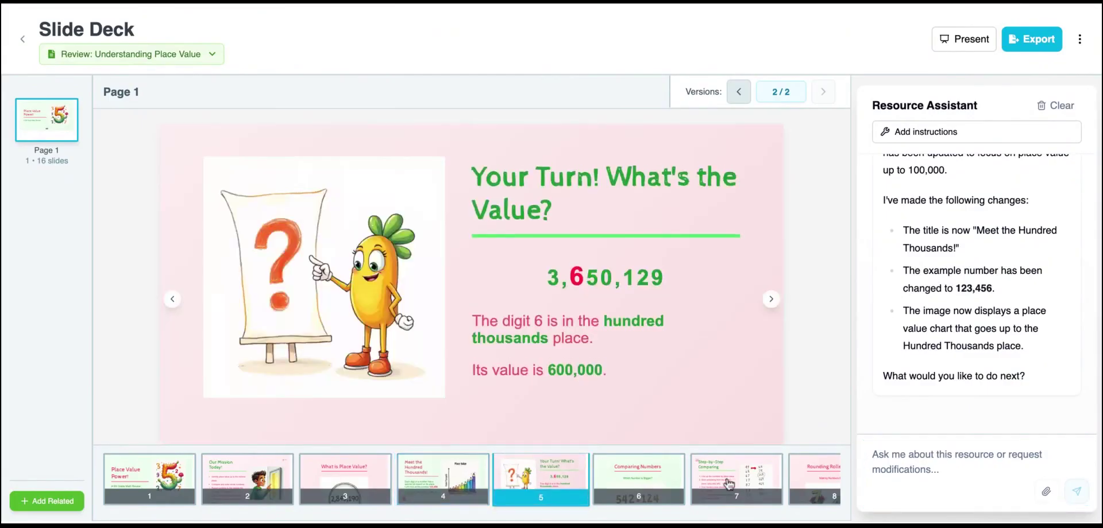
pyautogui.click(922, 456)
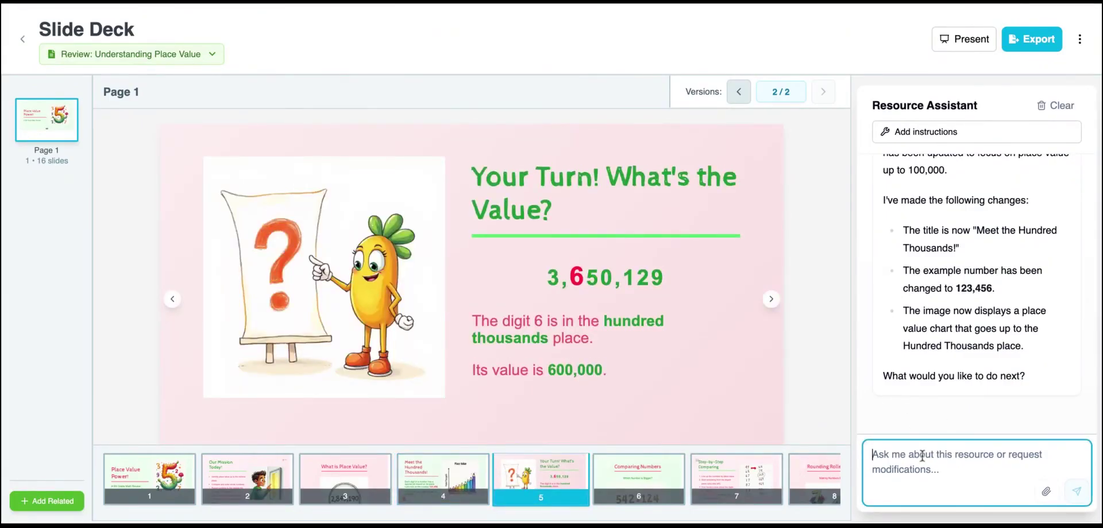
pyautogui.write('Update sli')
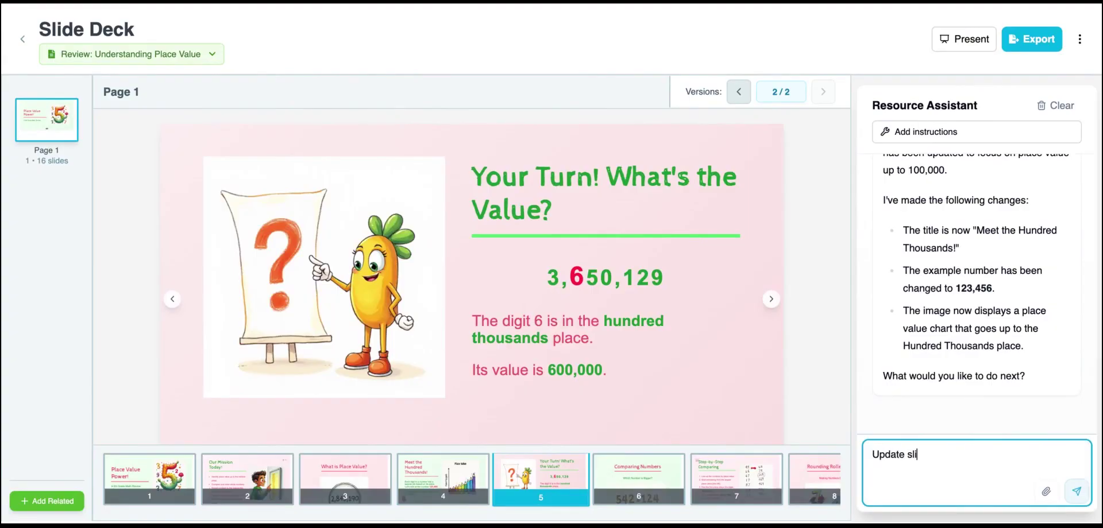
pyautogui.write('de 5 to')
pyautogui.press('BackSpace')
pyautogui.press('BackSpace')
pyautogui.write('o have a pr')
pyautogui.write('acti')
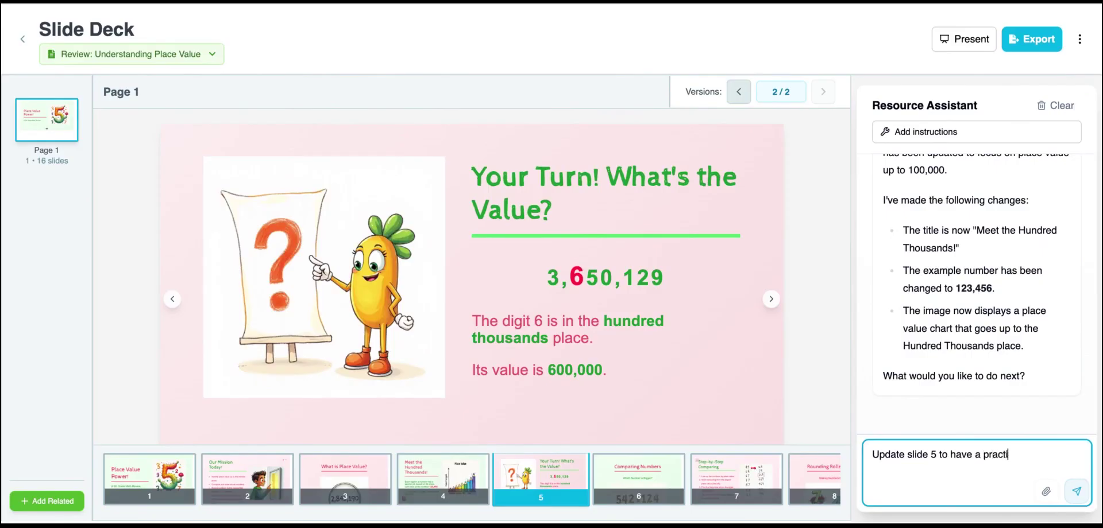
pyautogui.write('ce problem that does ')
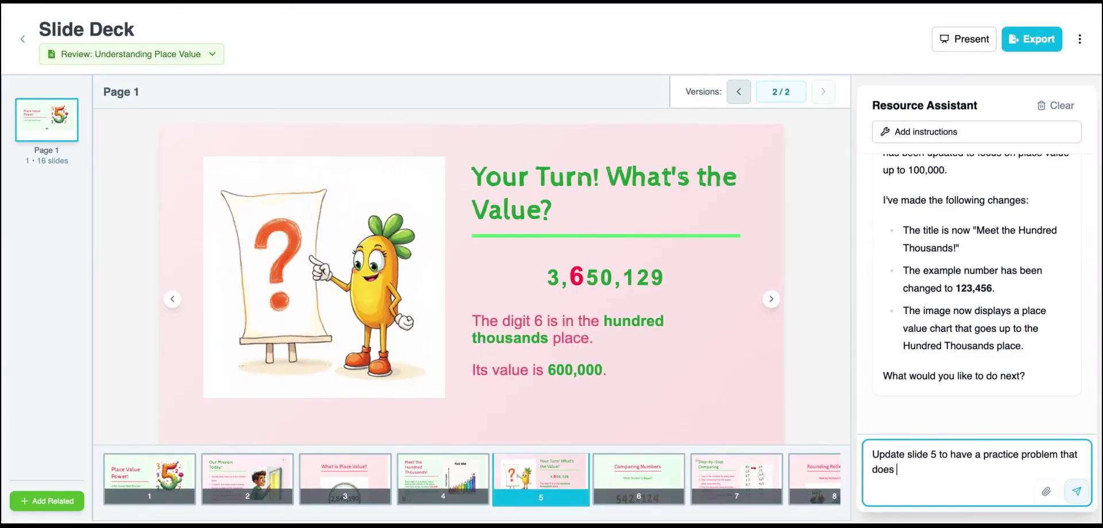
pyautogui.write('not exceed the hundred thousands')
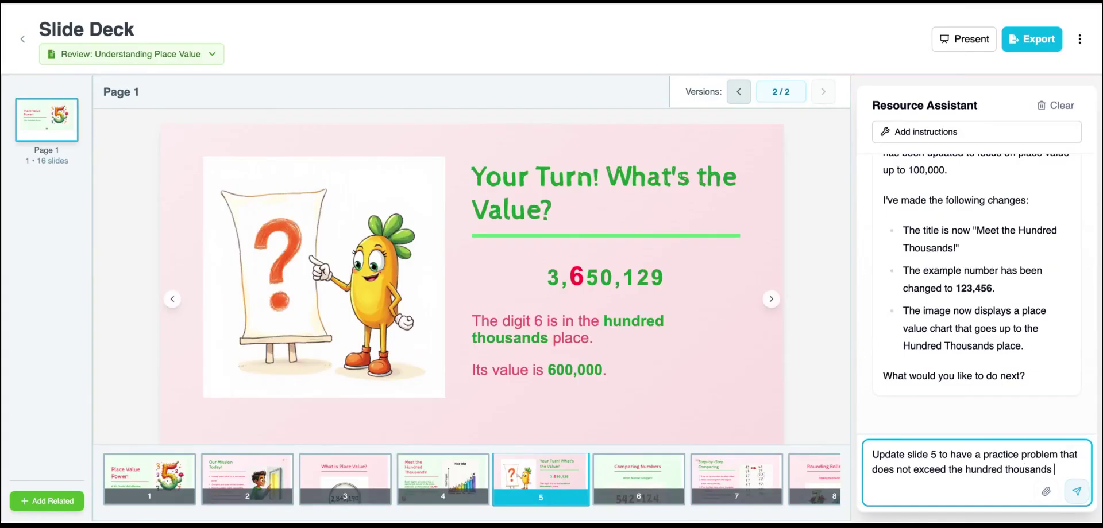
pyautogui.write(' place value')
pyautogui.press('Return')
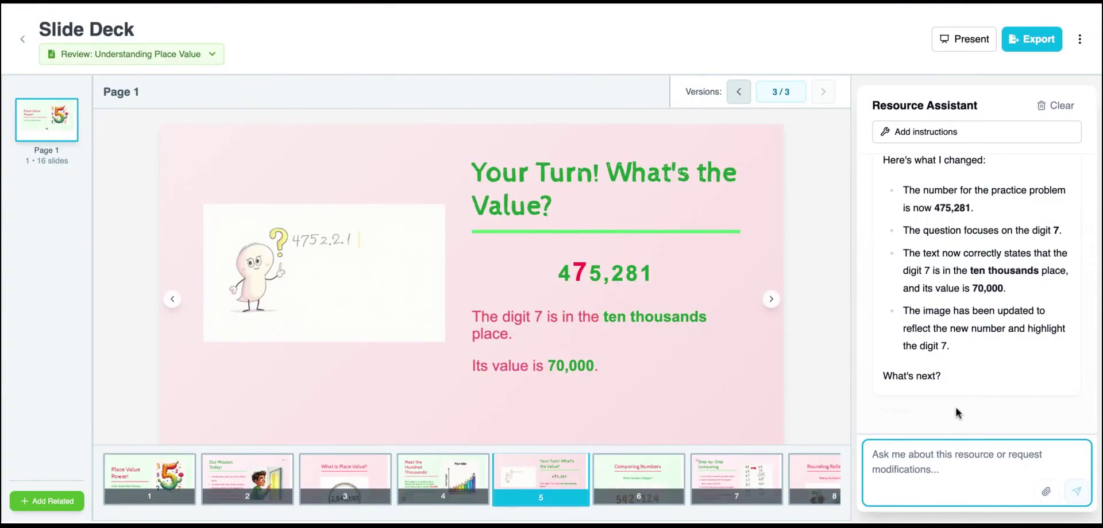
# View slide 6 and check the deck's export formats and additional options without applying any
pyautogui.click(634, 486)
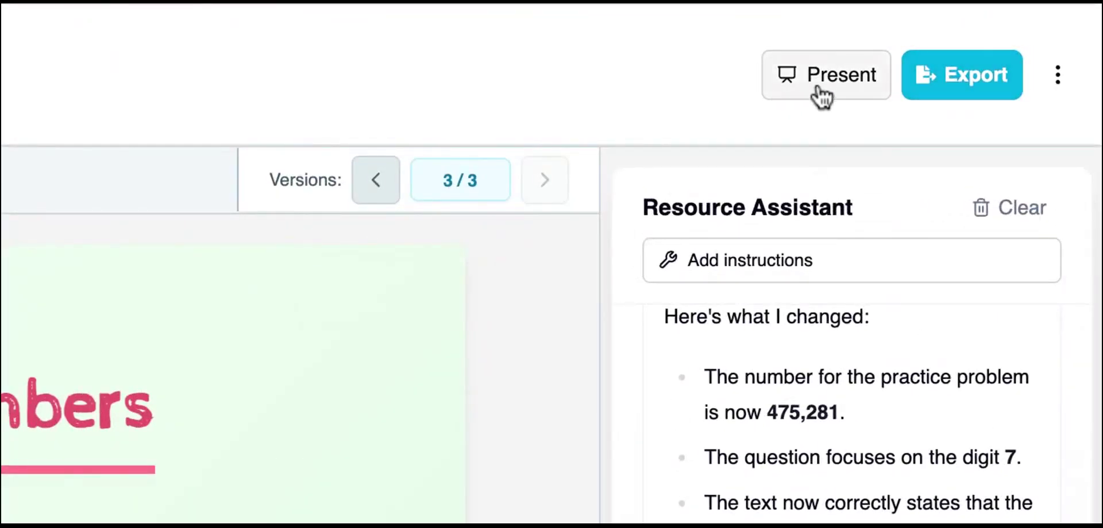
pyautogui.click(951, 89)
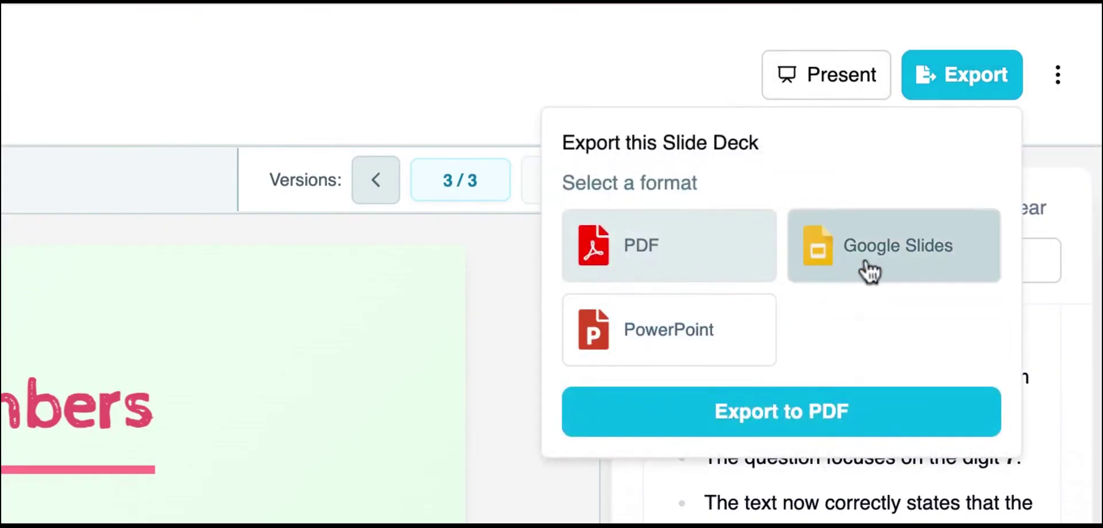
pyautogui.click(1063, 85)
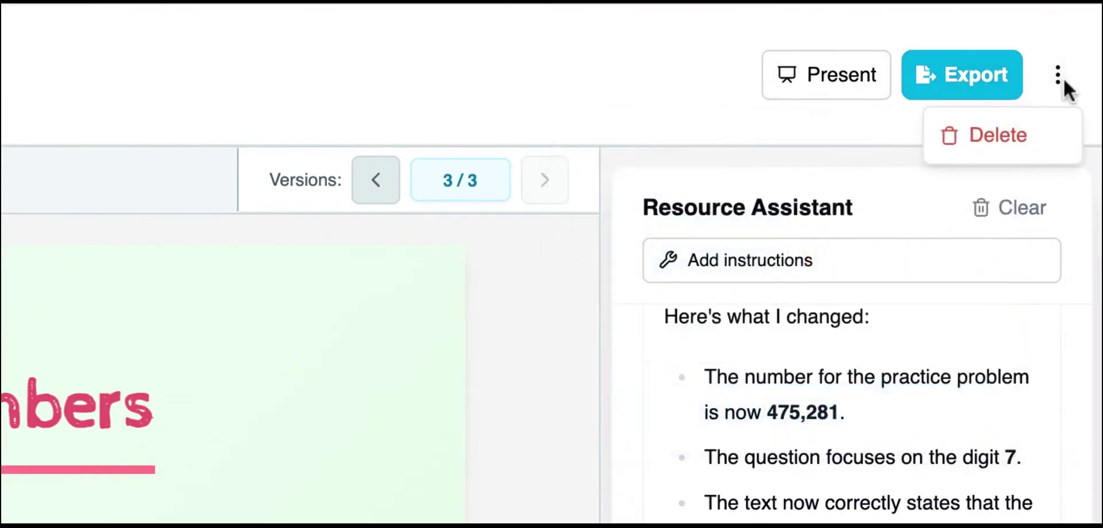
pyautogui.click(573, 43)
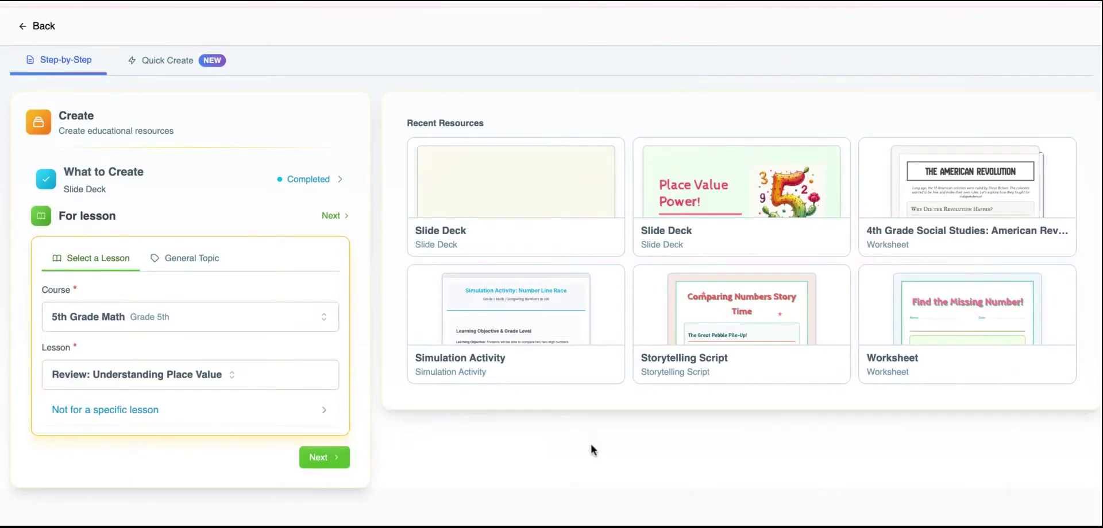
# Set up a new slide deck for the 5th Grade Math lesson "Review: Understanding Place Value", based on the lesson learning objectives
pyautogui.scroll(-1, 569, 442)
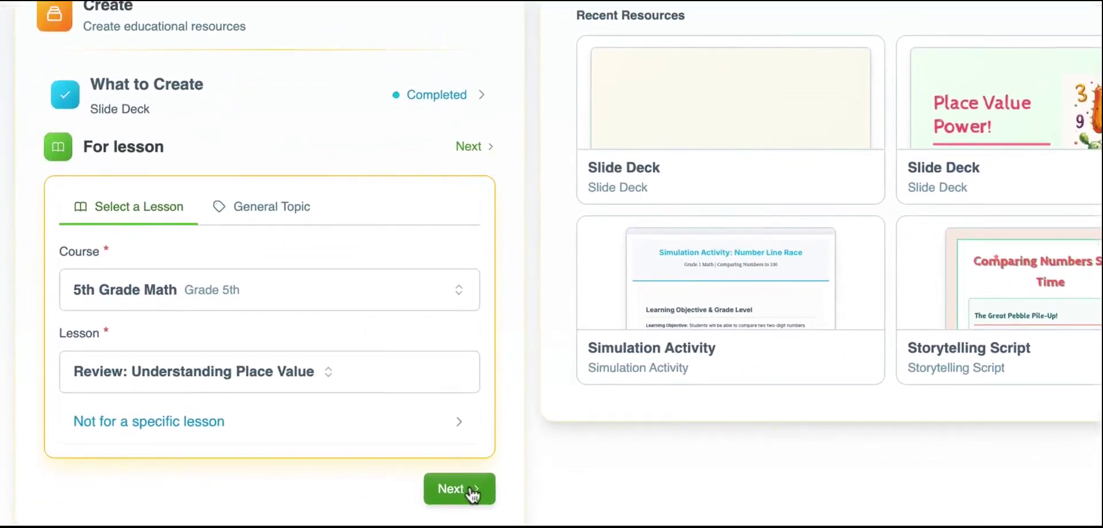
pyautogui.click(469, 489)
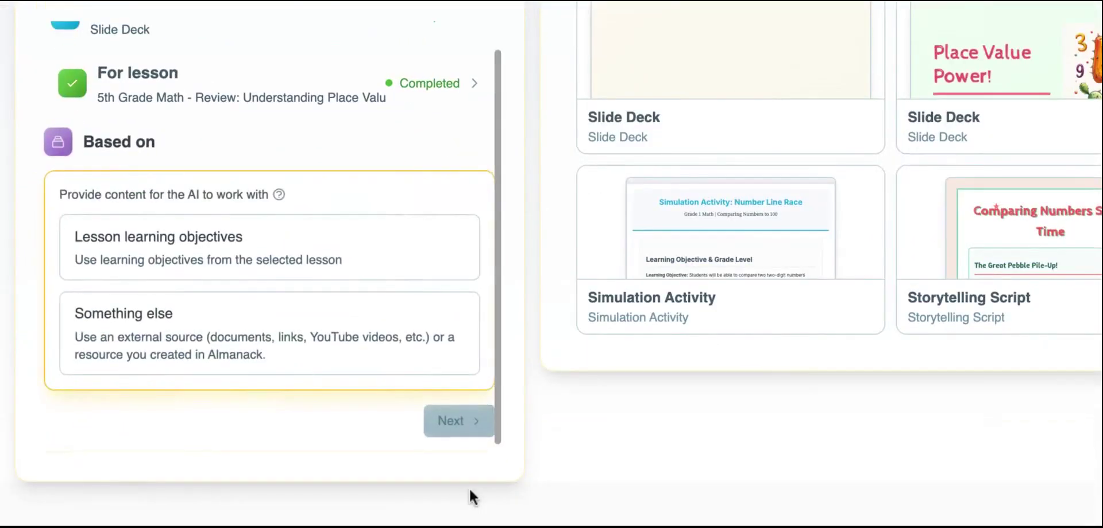
pyautogui.click(239, 257)
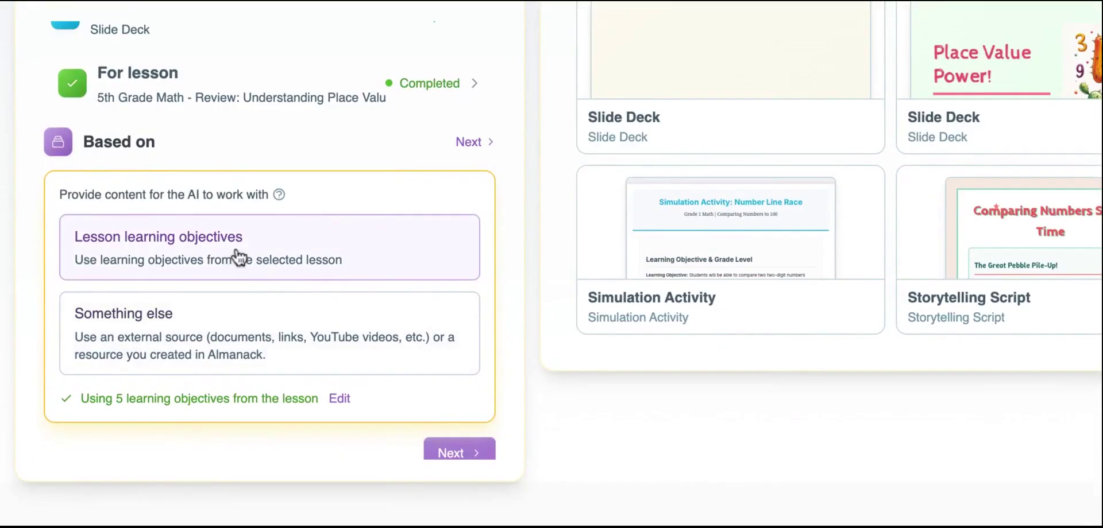
pyautogui.scroll(-1, 396, 336)
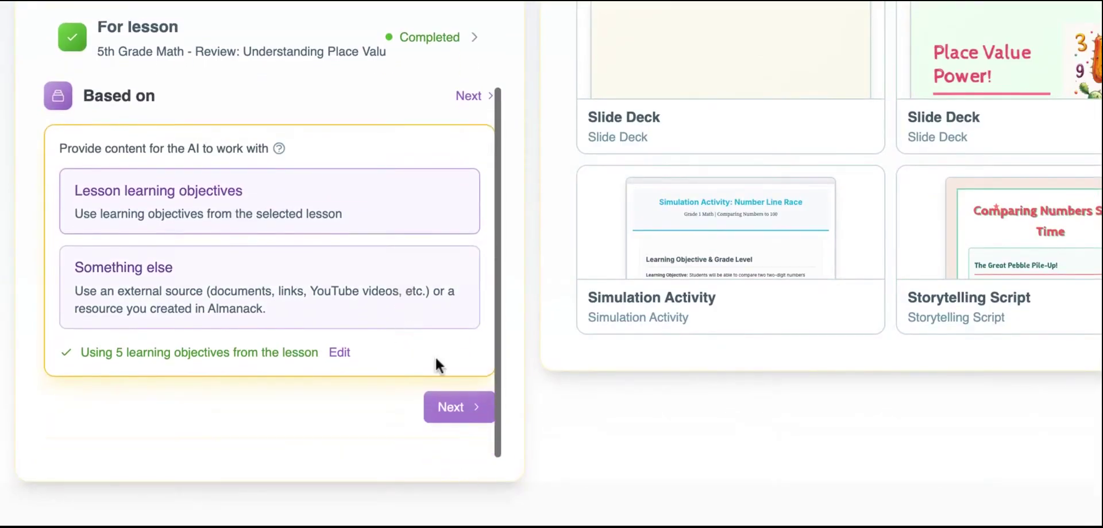
pyautogui.click(463, 411)
# Generate the deck from custom instructions requesting a place value review for whole numbers up to 100,000, with 5 sample problems and answers at the end
pyautogui.scroll(-1, 235, 227)
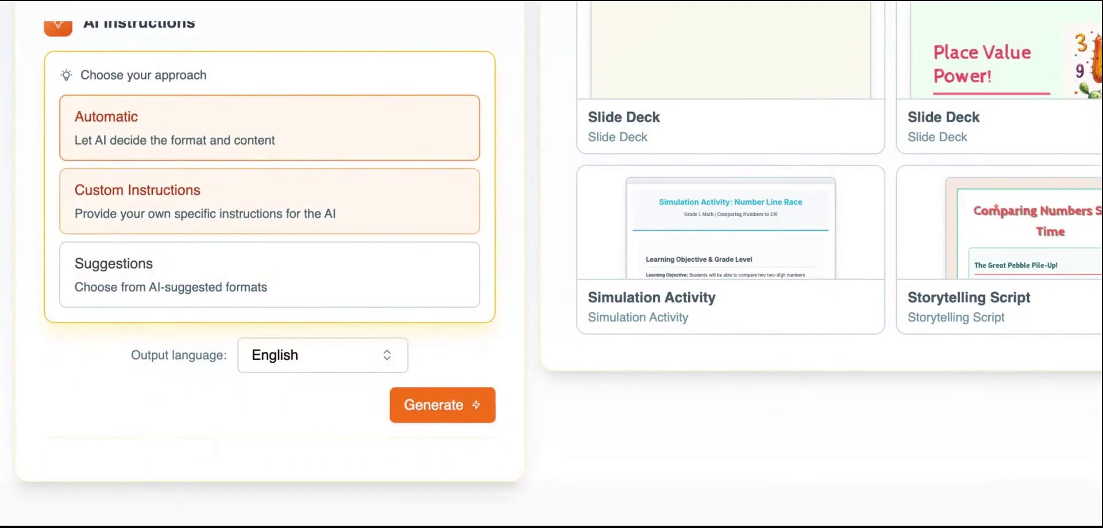
pyautogui.click(236, 208)
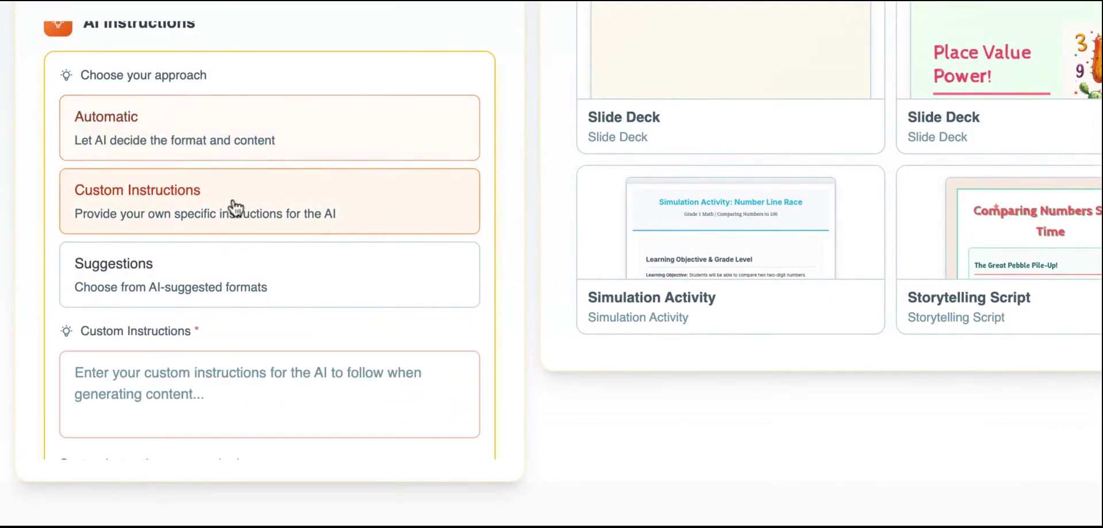
pyautogui.click(196, 374)
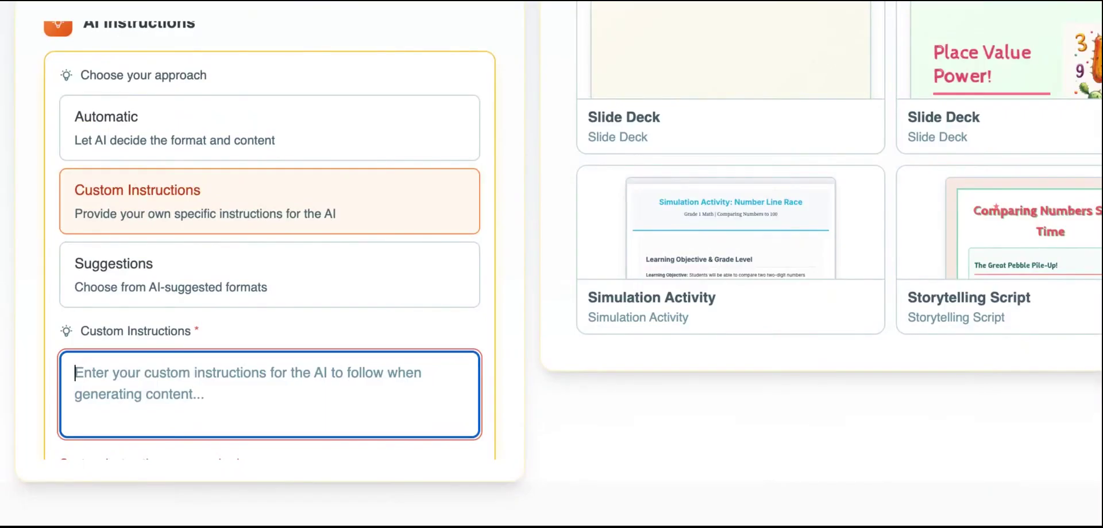
pyautogui.write('Please create a slide deck on reviewing understanding place value for whole numbers up to 100,000 with 5 sample problems with answers at the end')
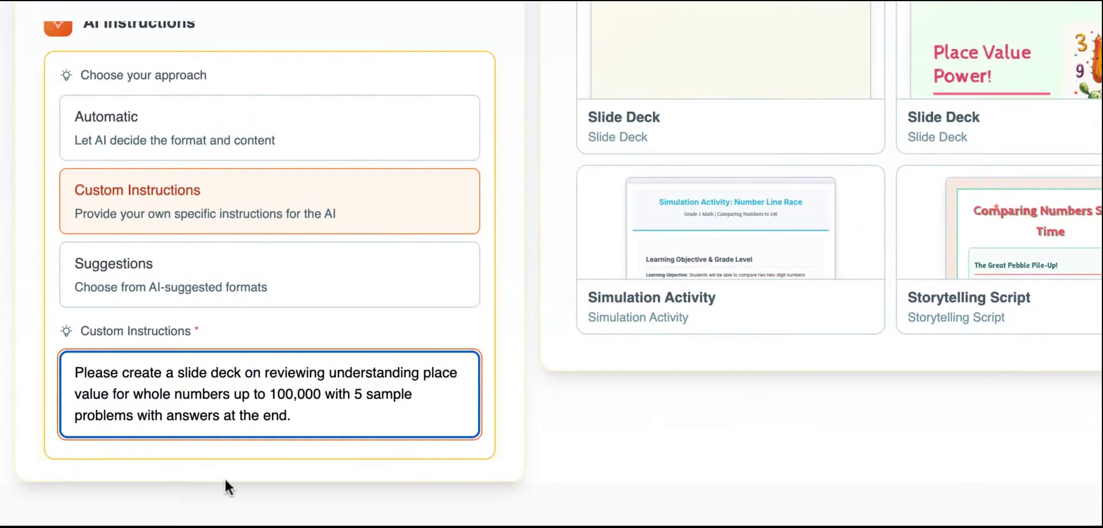
pyautogui.scroll(2, 327, 305)
pyautogui.scroll(-4, 328, 305)
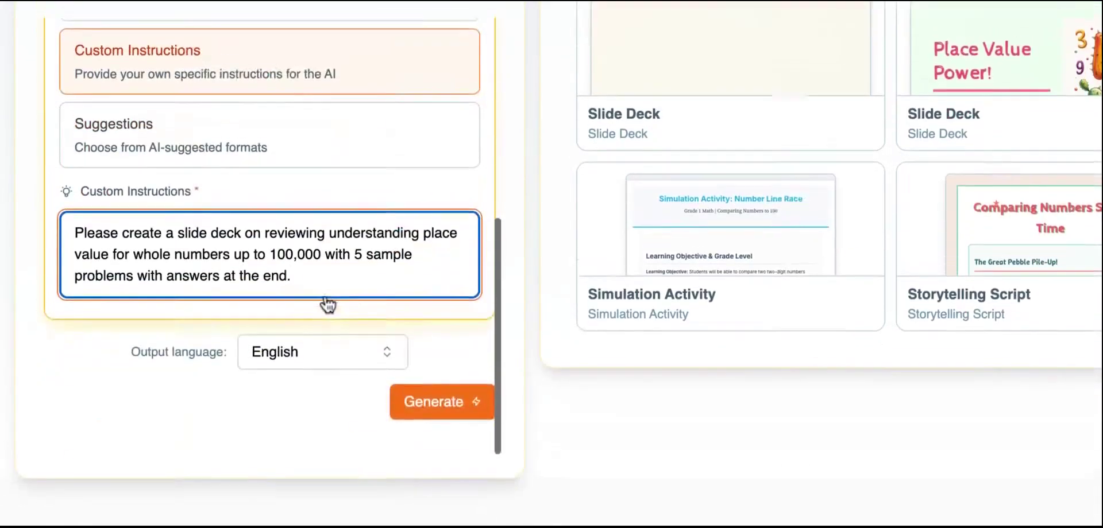
pyautogui.click(436, 409)
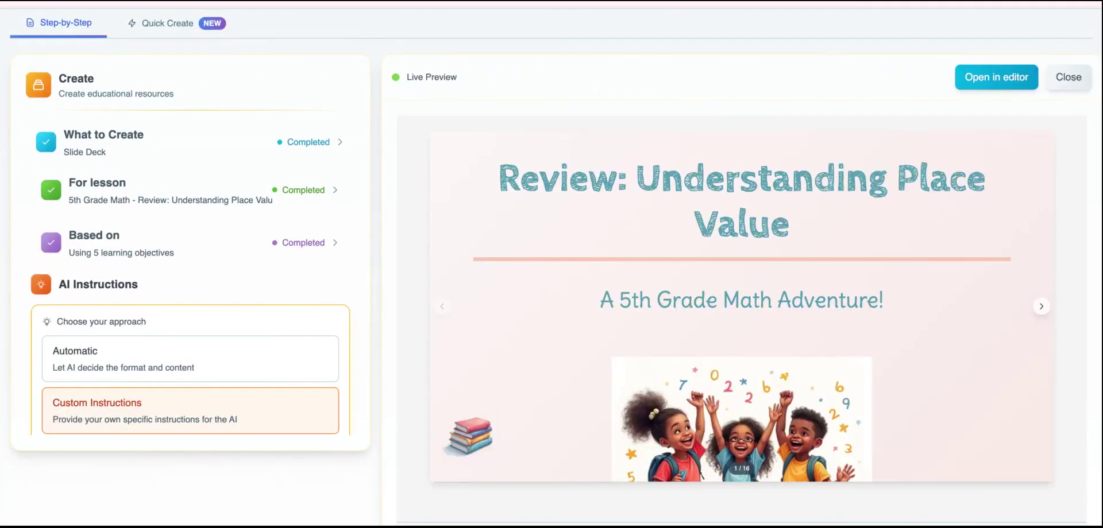
# Look over the generated deck's live preview, then open it in the editor with its export options
pyautogui.scroll(-6, 741, 310)
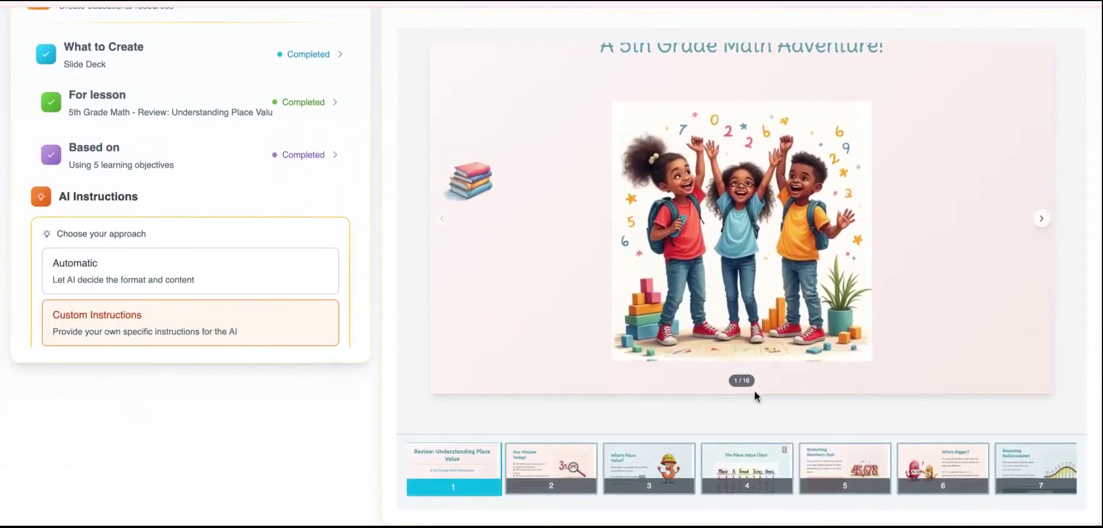
pyautogui.hscroll(5, 866, 471)
pyautogui.scroll(3, 914, 333)
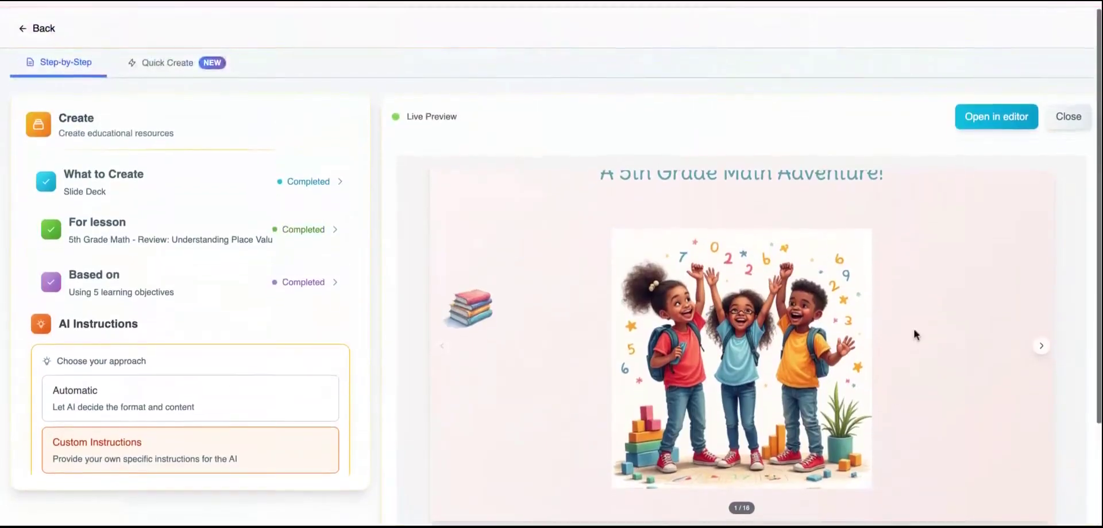
pyautogui.click(980, 112)
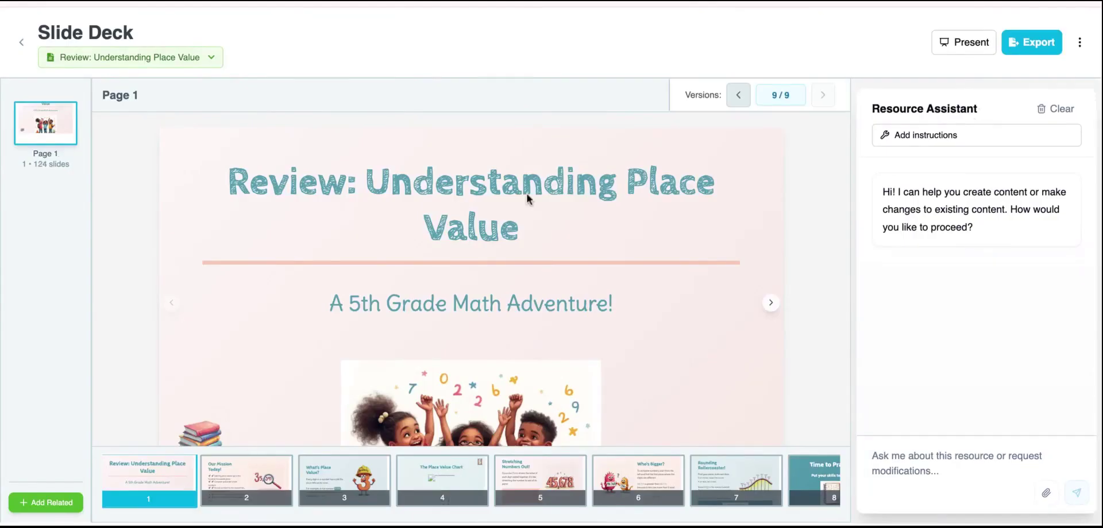
pyautogui.moveTo(1028, 262)
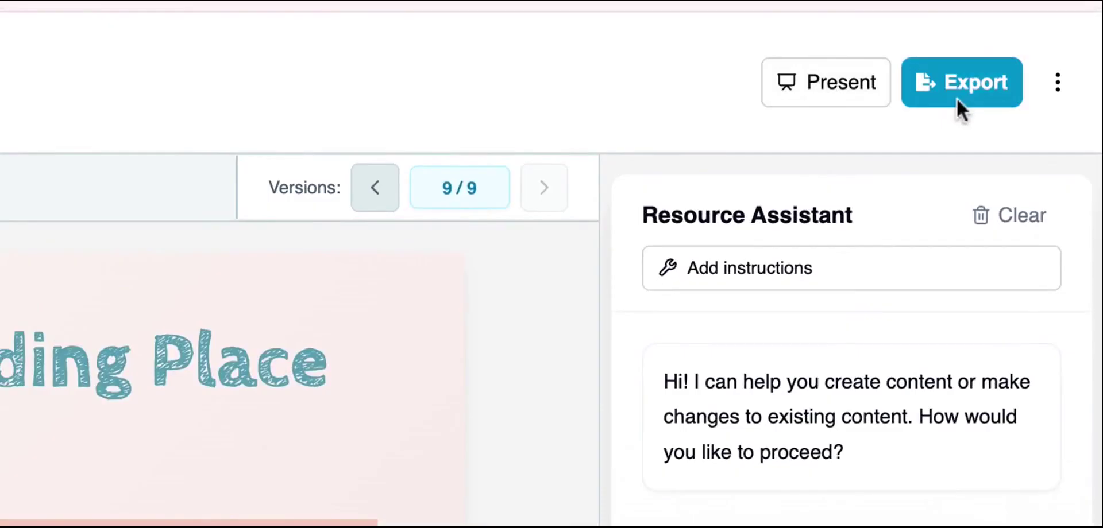
pyautogui.click(958, 89)
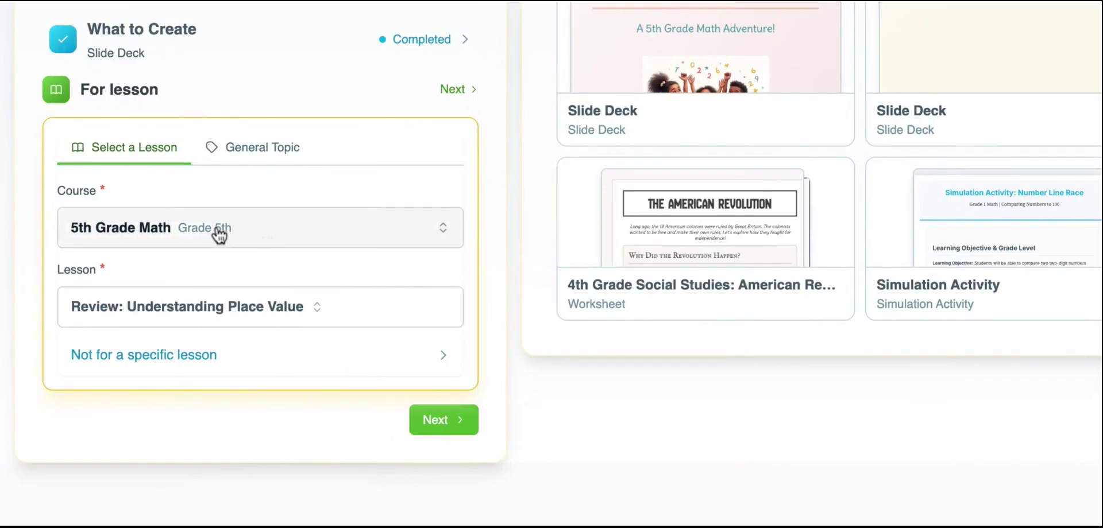
# Start another slide deck for the "Review: Understanding Place Value" lesson, using its learning objectives as the source content
pyautogui.scroll(1, 253, 309)
pyautogui.scroll(-1, 438, 437)
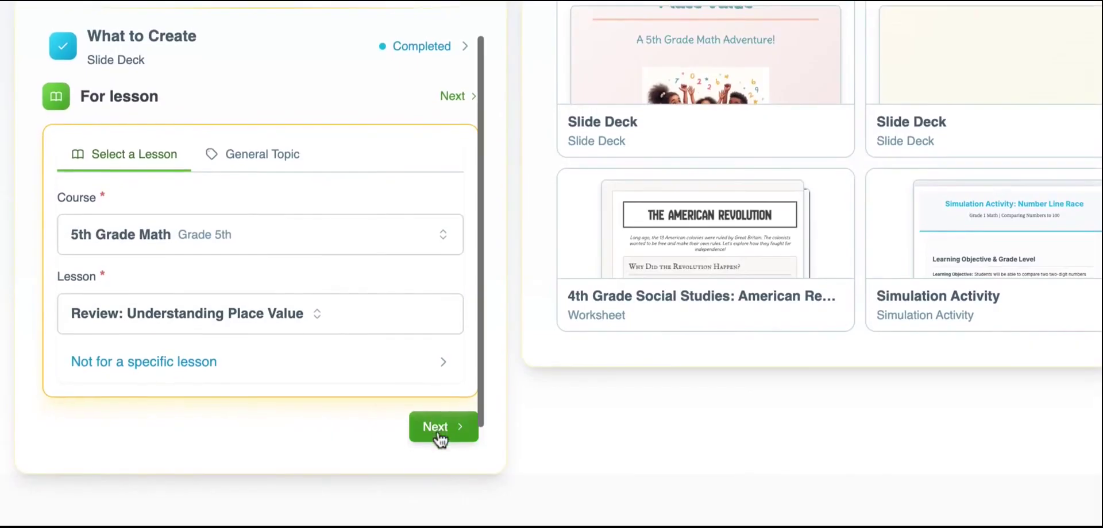
pyautogui.click(438, 441)
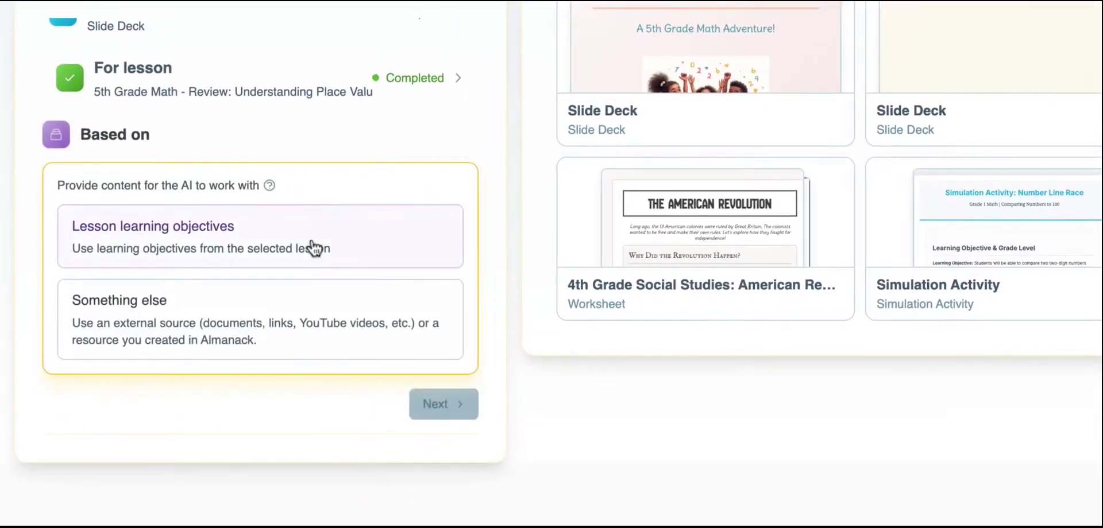
pyautogui.click(314, 240)
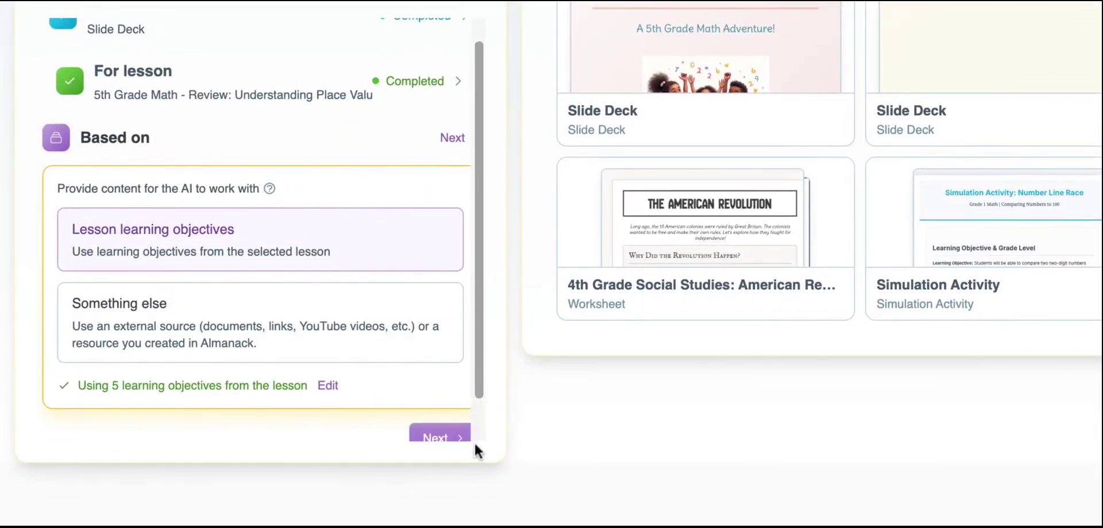
pyautogui.scroll(-1, 441, 391)
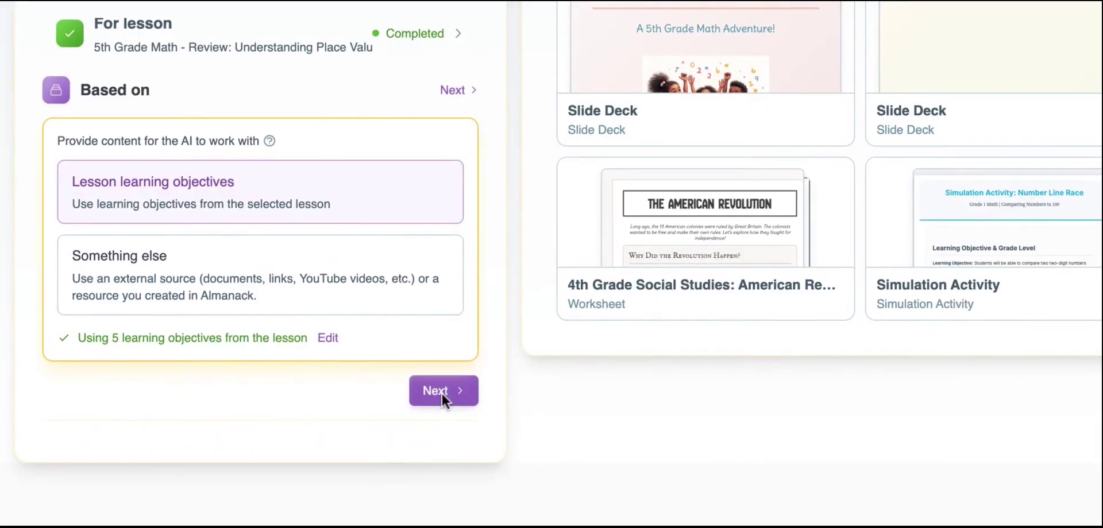
pyautogui.click(443, 391)
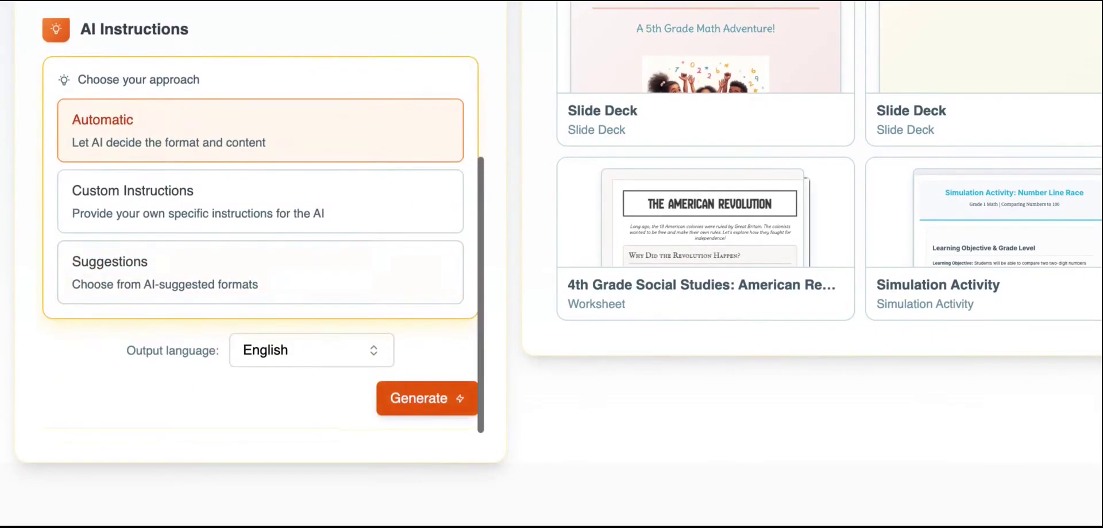
# Generate the slide deck in English from the AI-suggested "Place Value Game Show" format
pyautogui.click(331, 281)
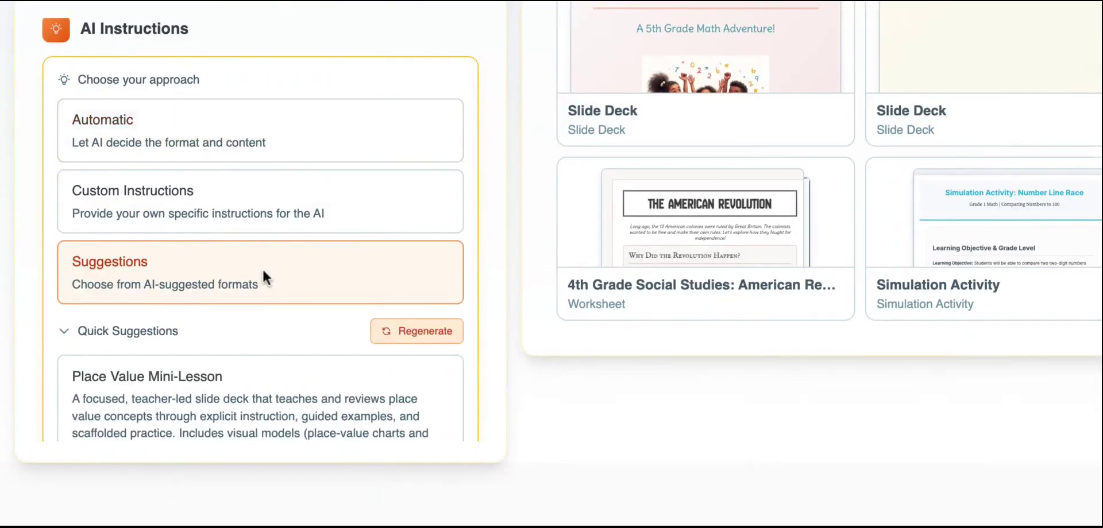
pyautogui.scroll(-3, 244, 344)
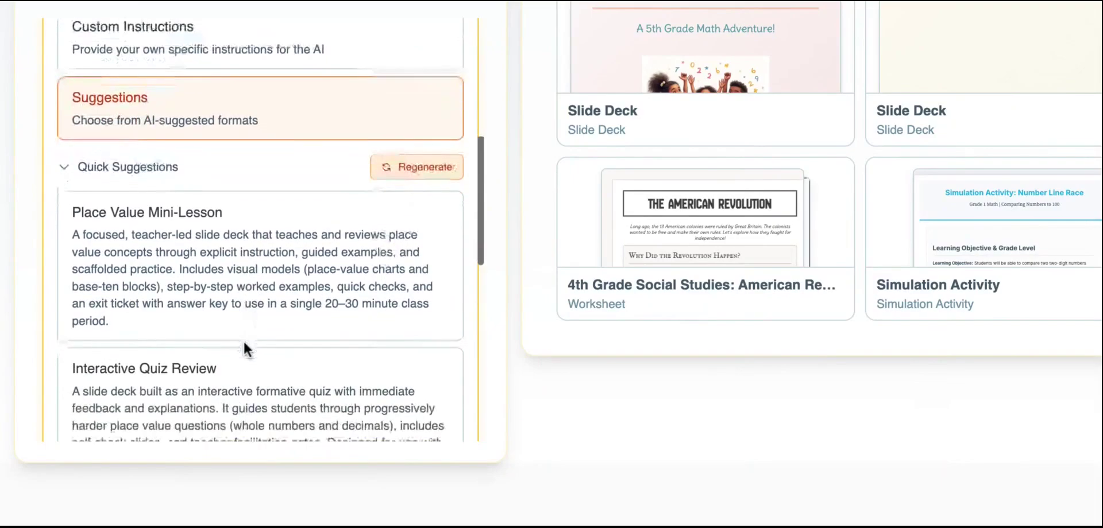
pyautogui.scroll(-3, 260, 229)
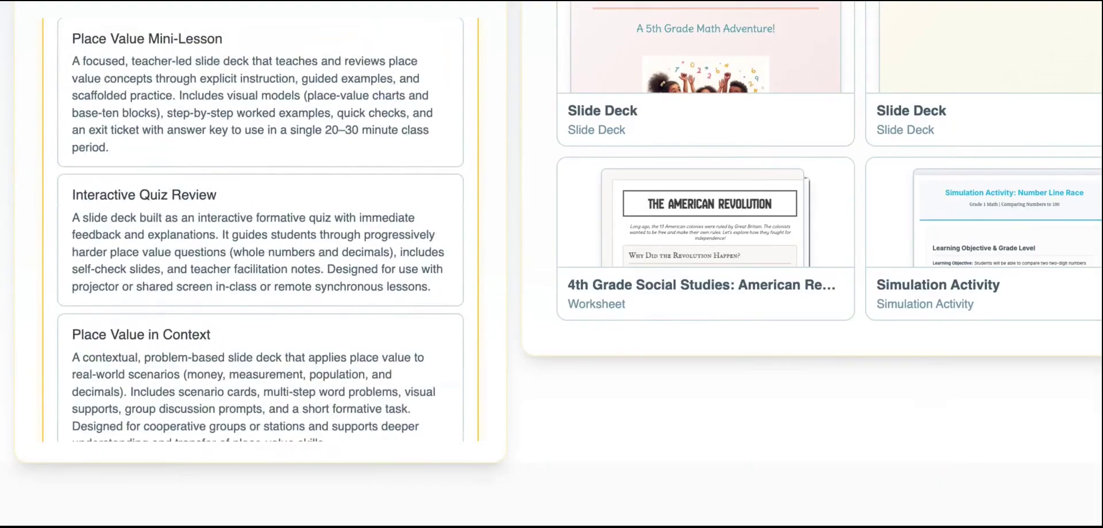
pyautogui.scroll(-2, 260, 230)
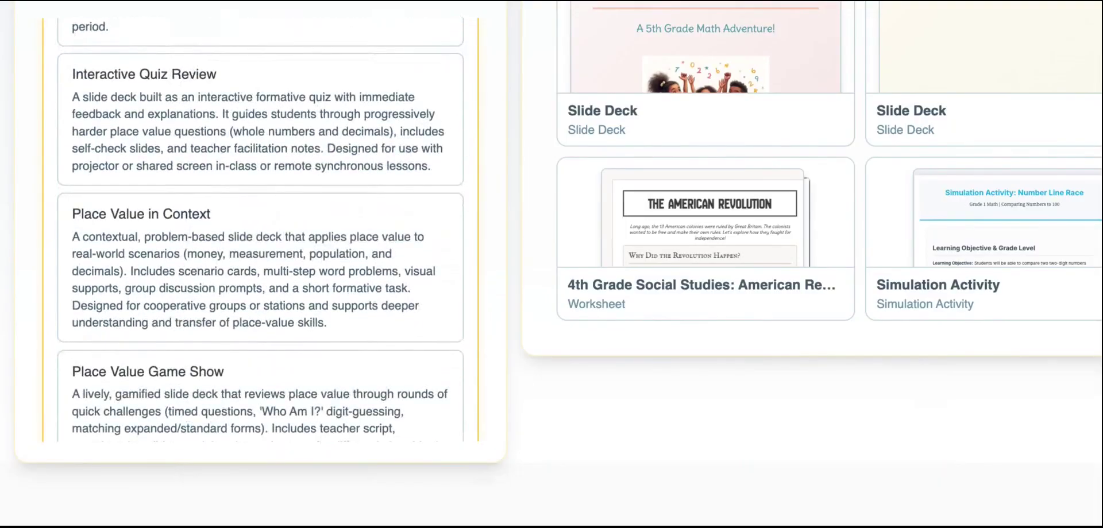
pyautogui.scroll(-3, 260, 230)
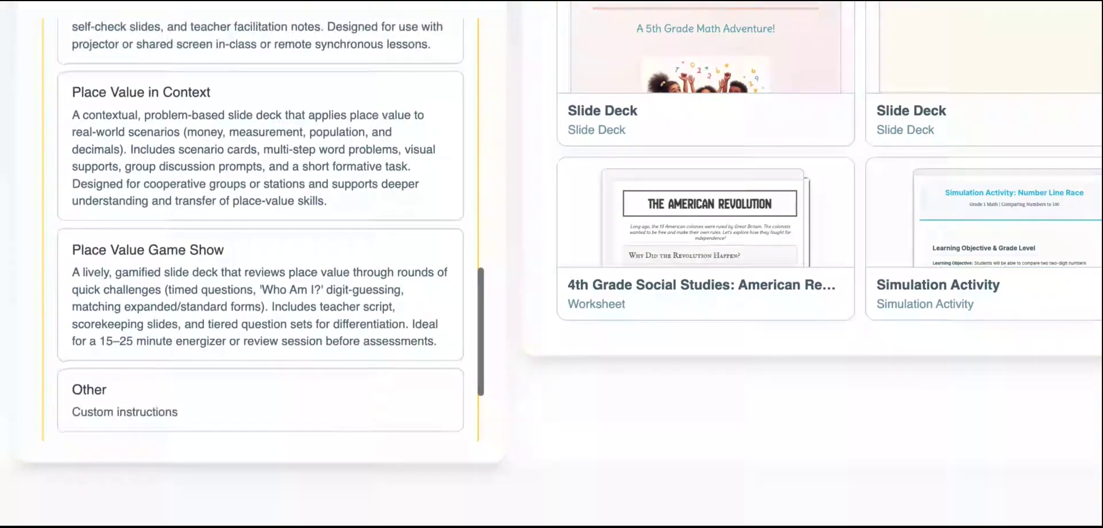
pyautogui.scroll(-1, 261, 367)
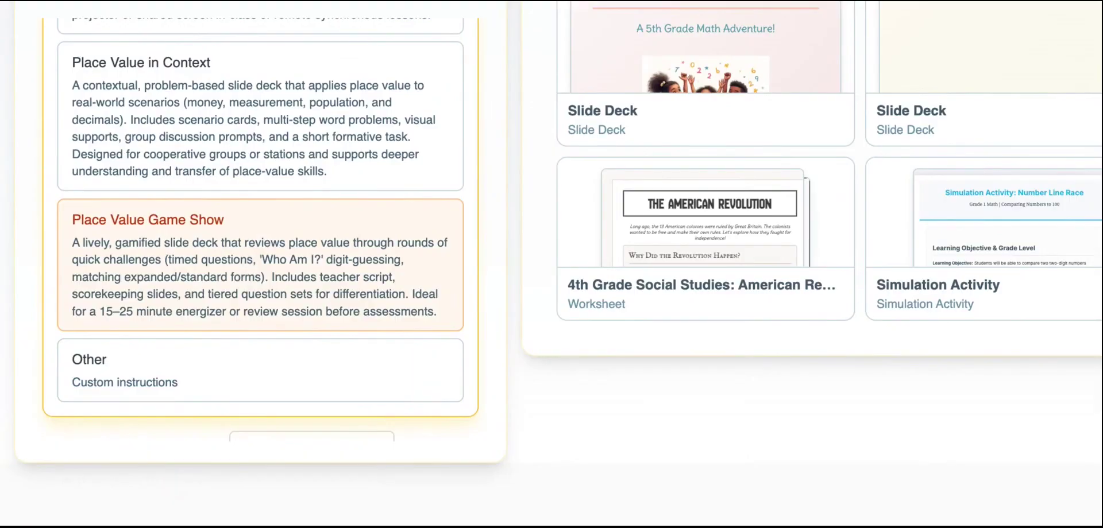
pyautogui.scroll(-4, 379, 446)
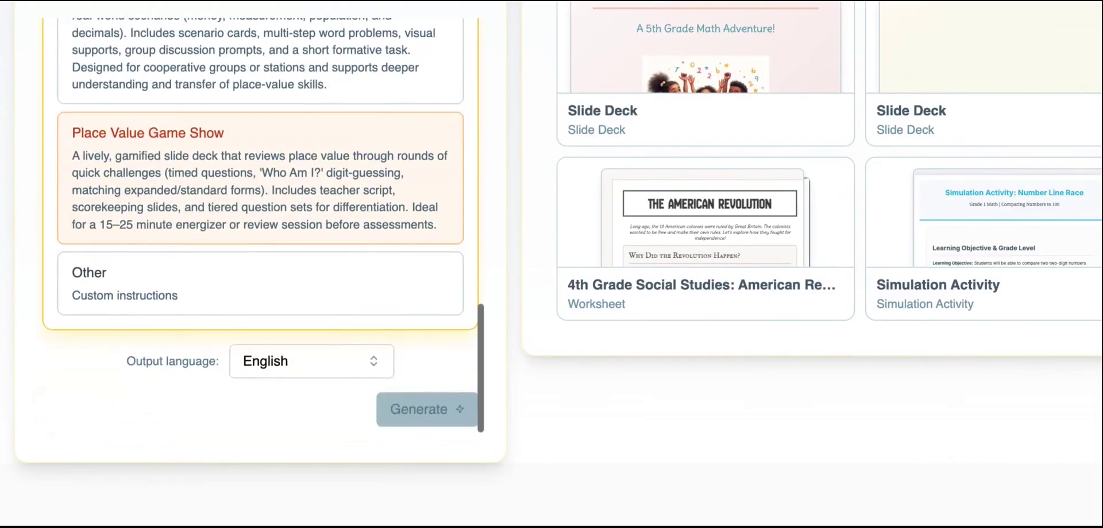
pyautogui.click(276, 151)
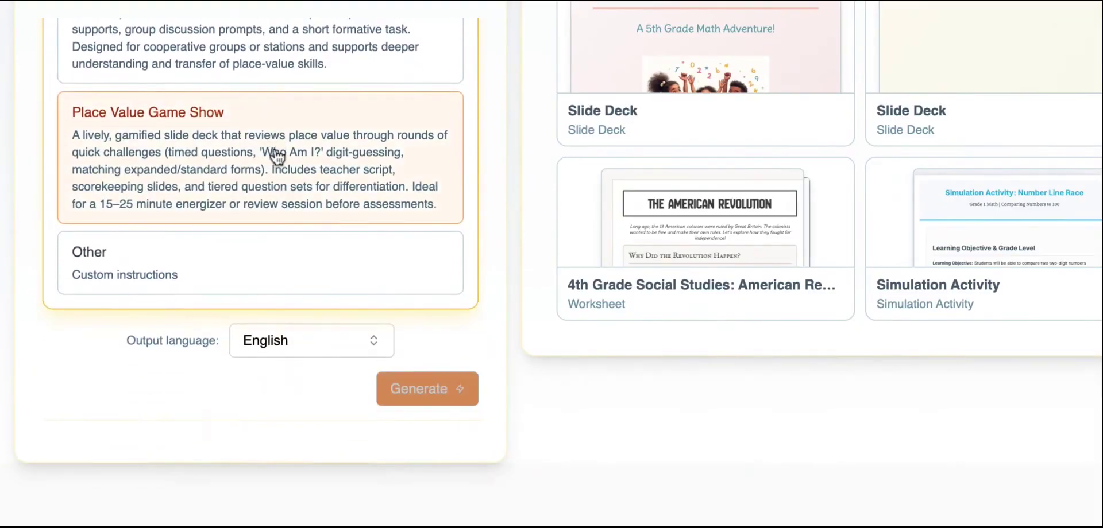
pyautogui.click(434, 389)
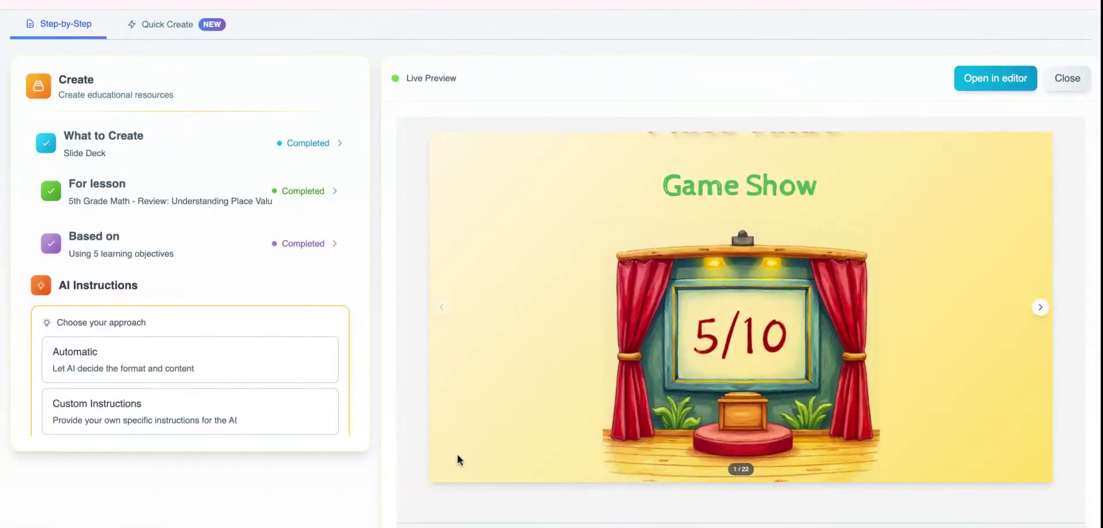
# Look through the generated game show deck in the preview and the editor up to slide 4, and show its export formats
pyautogui.scroll(-2, 460, 451)
pyautogui.scroll(3, 574, 413)
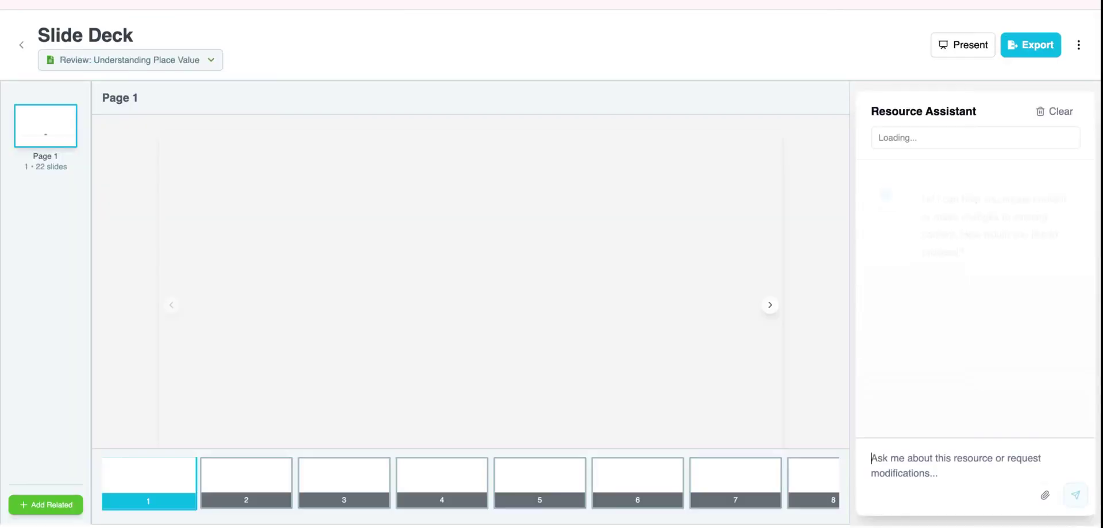
pyautogui.click(246, 482)
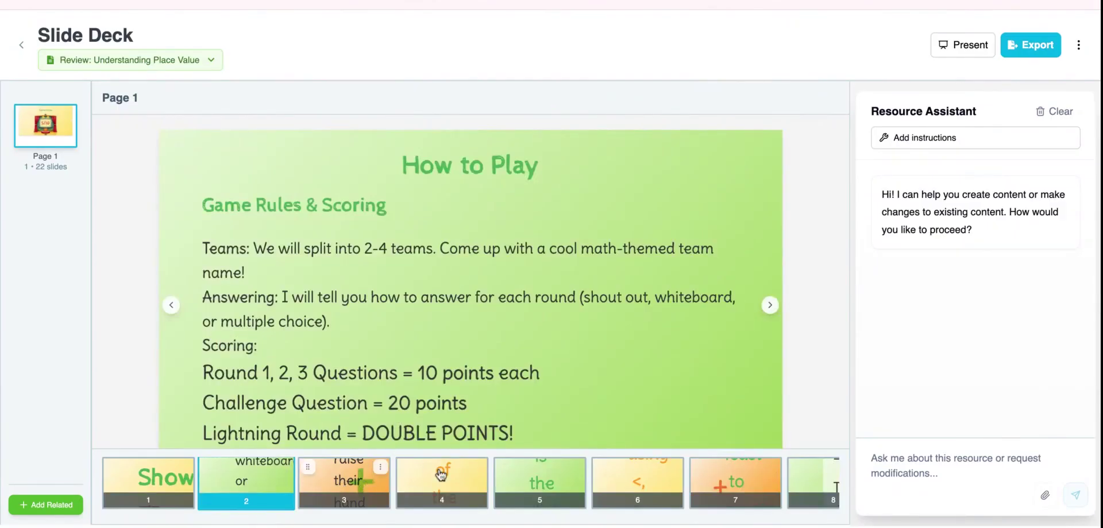
pyautogui.press('Right')
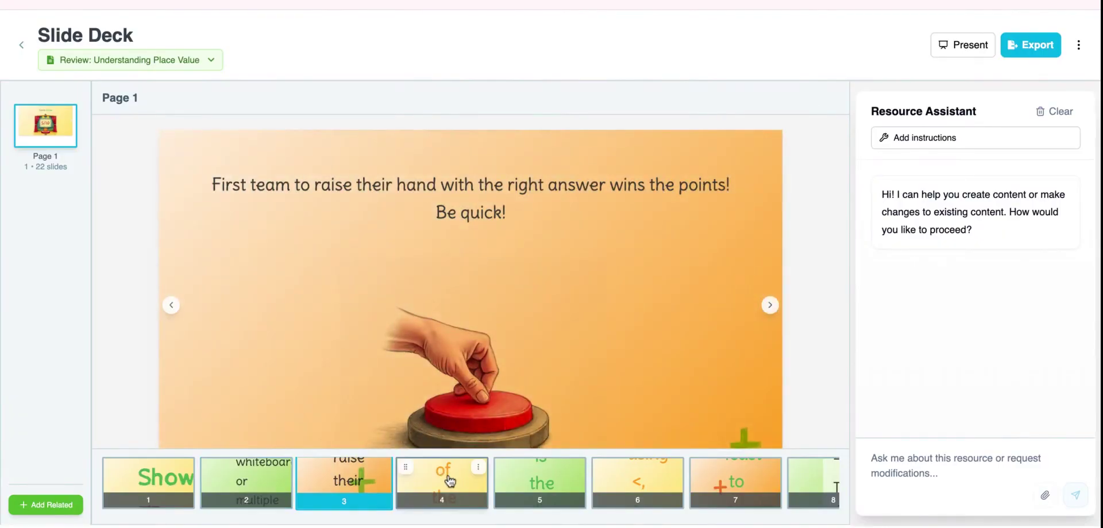
pyautogui.press('Right')
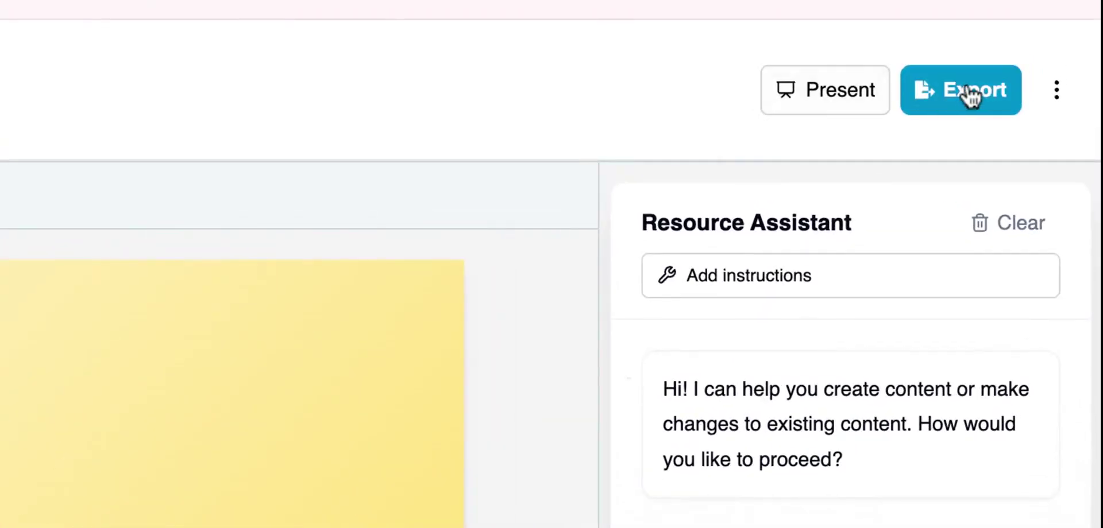
pyautogui.click(968, 97)
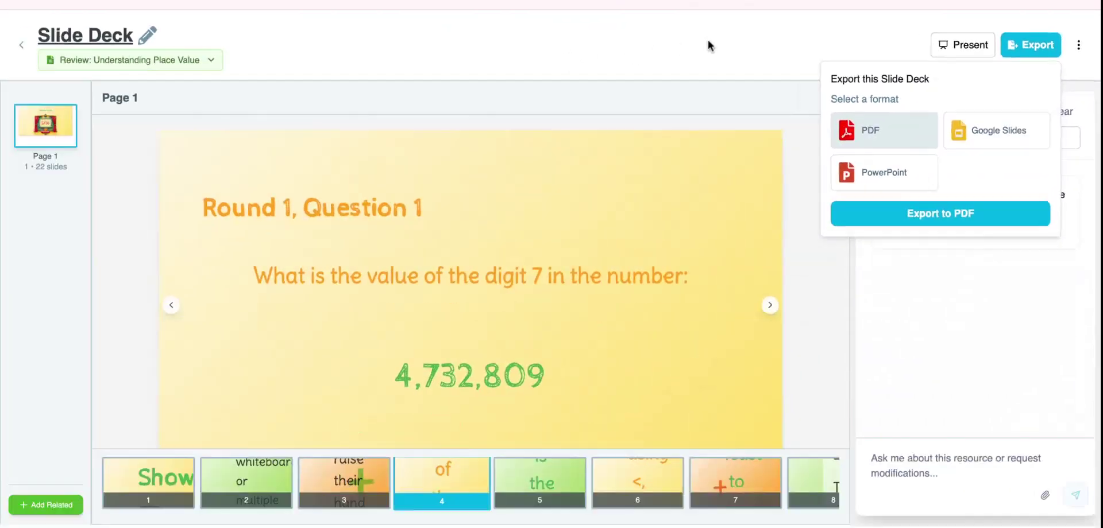
# Close the export options and open the slide deck's title for editing
pyautogui.click(317, 84)
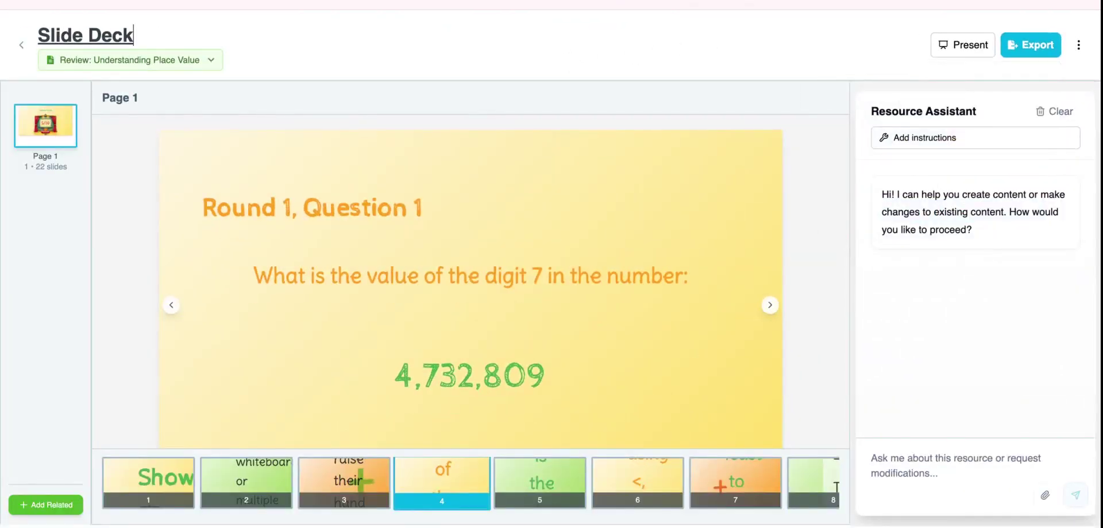
pyautogui.click(134, 35)
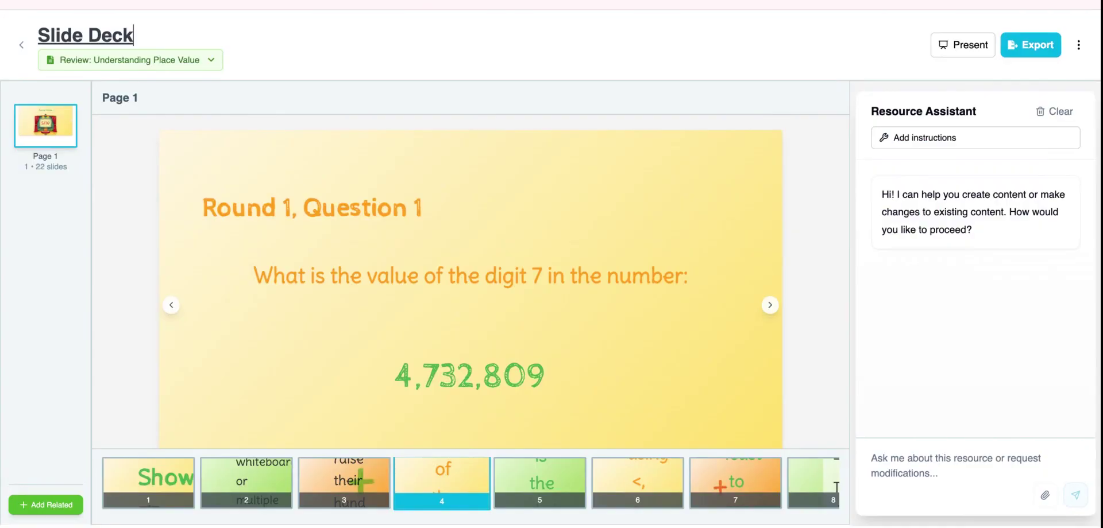